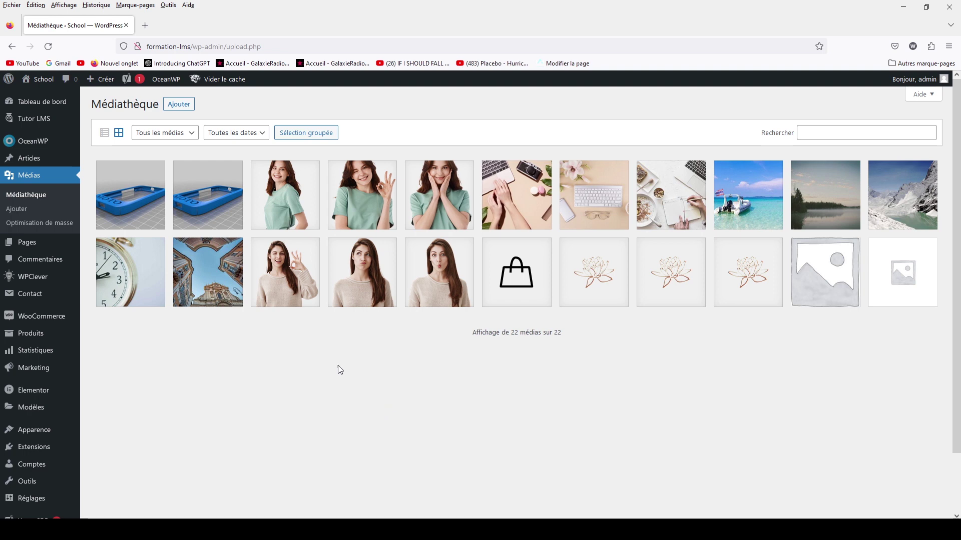
# Step: Show the media library as a list and back as a grid, and view the second image's attachment details
pyautogui.click(105, 134)
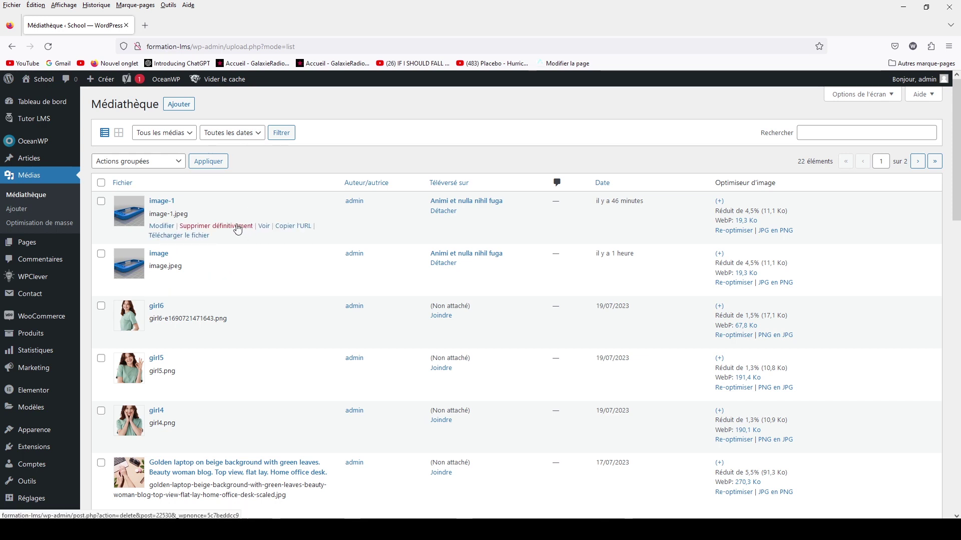
pyautogui.click(119, 133)
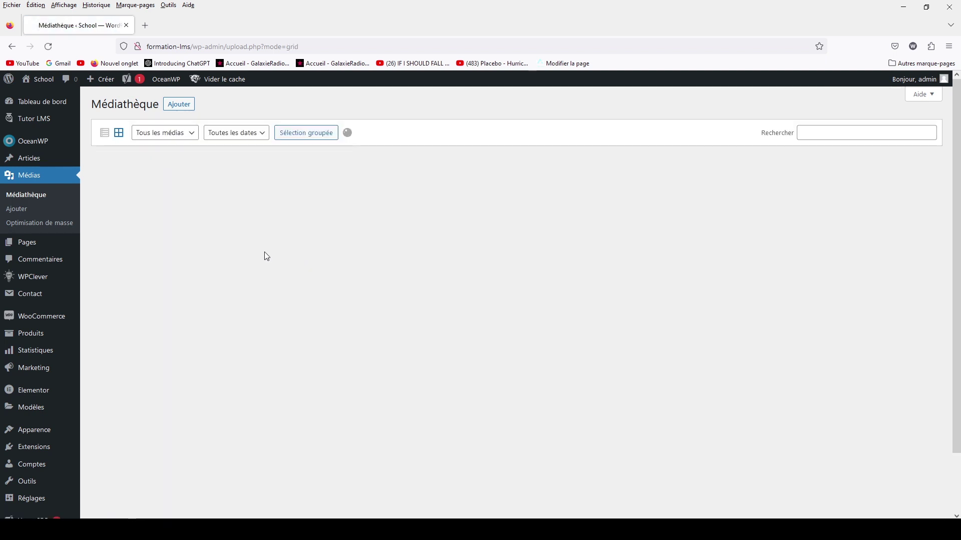
pyautogui.click(206, 198)
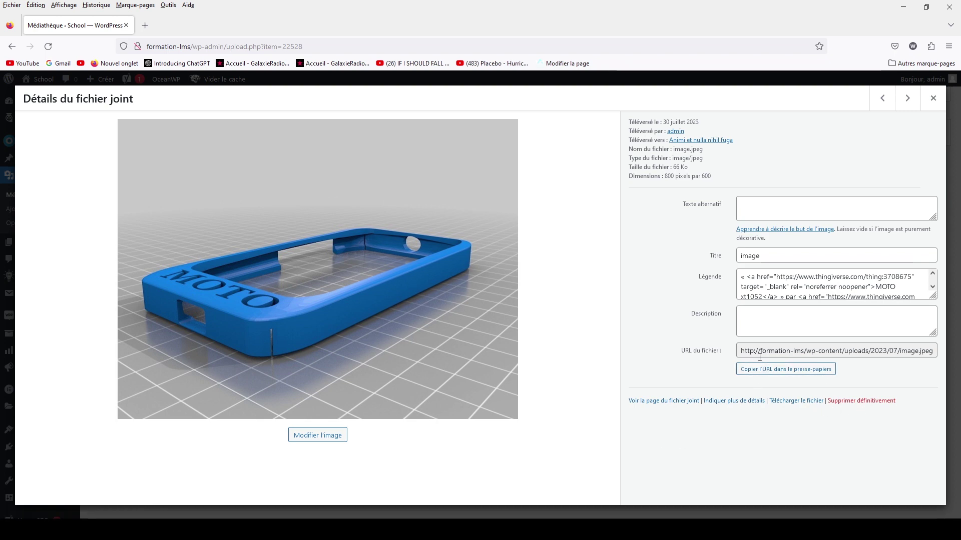
pyautogui.click(933, 99)
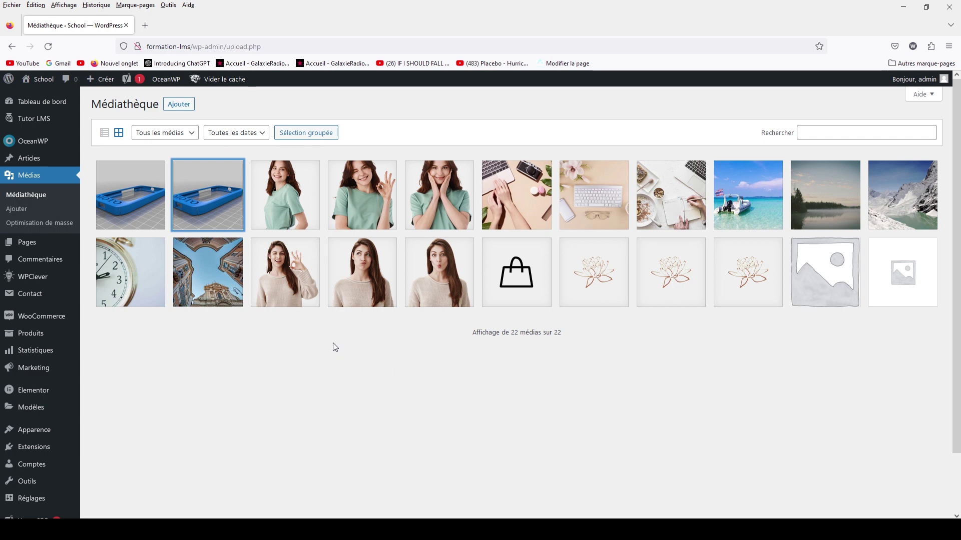
# Step: Check the library's filter choices for media type and date
pyautogui.click(165, 136)
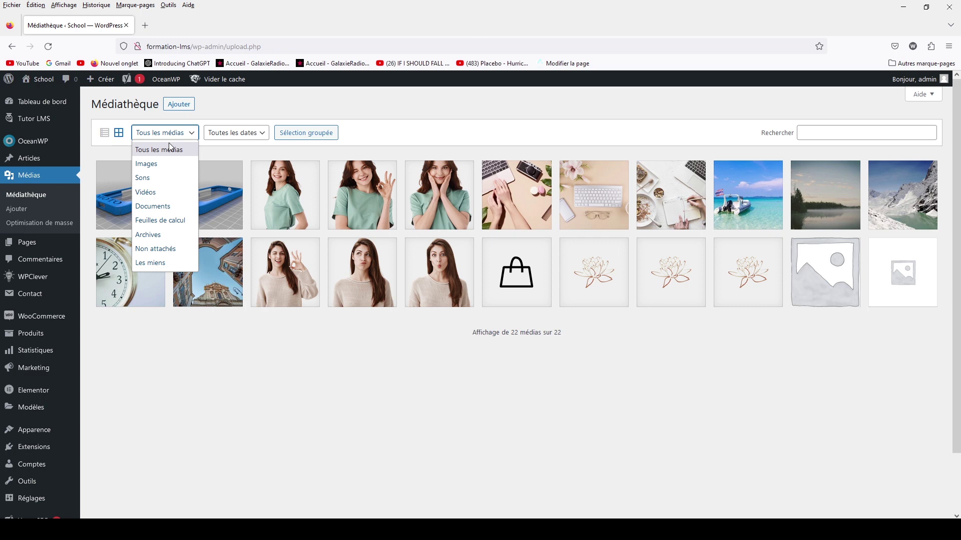
pyautogui.click(224, 139)
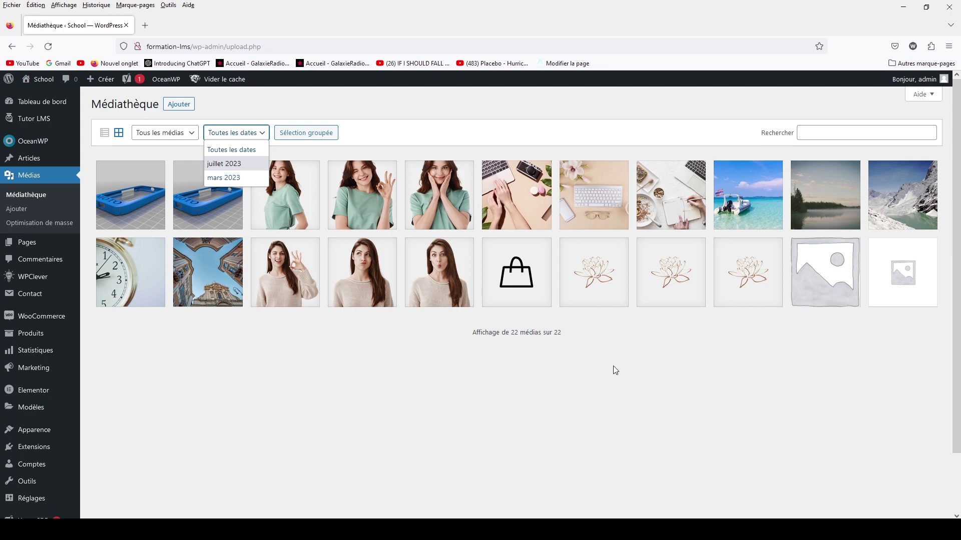
# Step: Start bulk selection in the media library and select the first five images
pyautogui.click(311, 133)
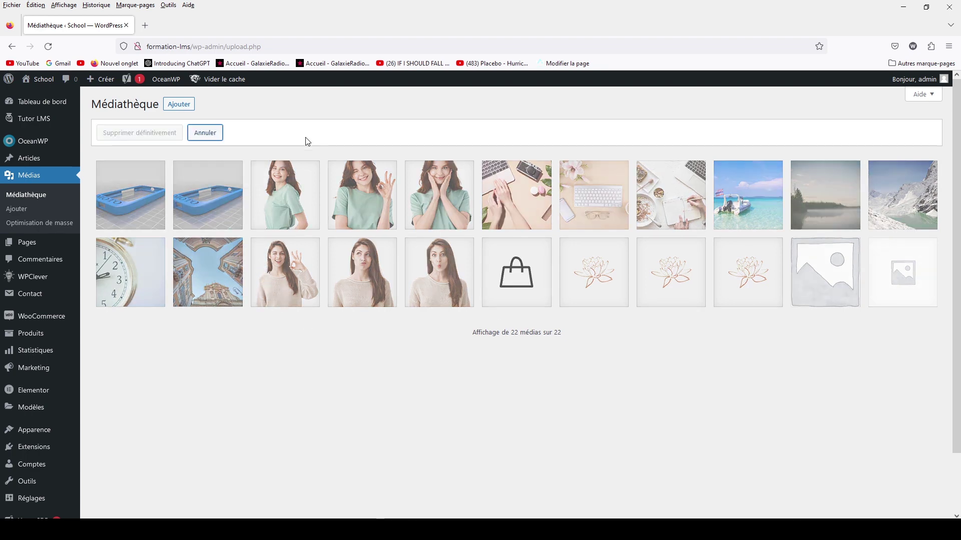
pyautogui.click(129, 199)
pyautogui.click(208, 200)
pyautogui.click(286, 211)
pyautogui.click(372, 210)
pyautogui.click(463, 206)
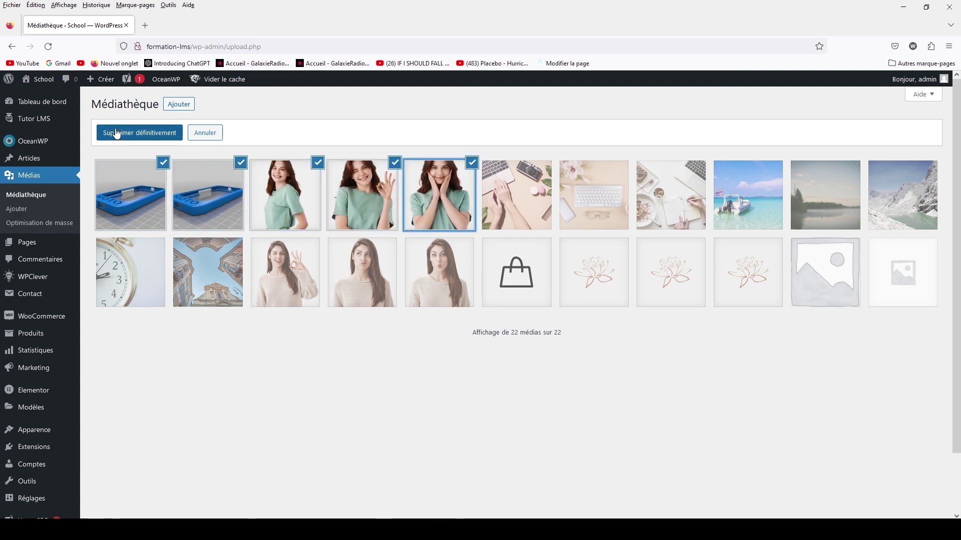
# Step: Deselect the first five images and leave bulk selection without deleting anything
pyautogui.click(133, 209)
pyautogui.click(193, 209)
pyautogui.click(291, 203)
pyautogui.click(357, 202)
pyautogui.click(438, 205)
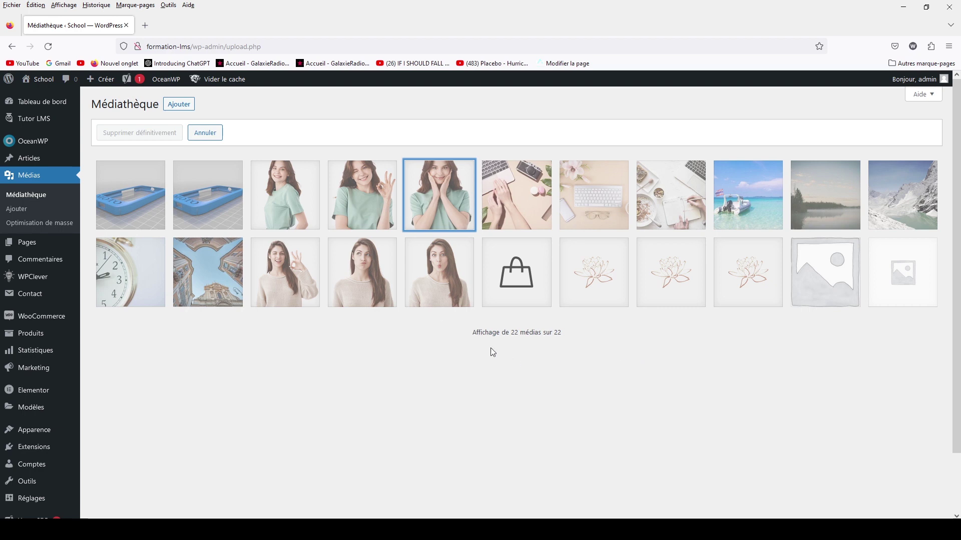
pyautogui.click(417, 197)
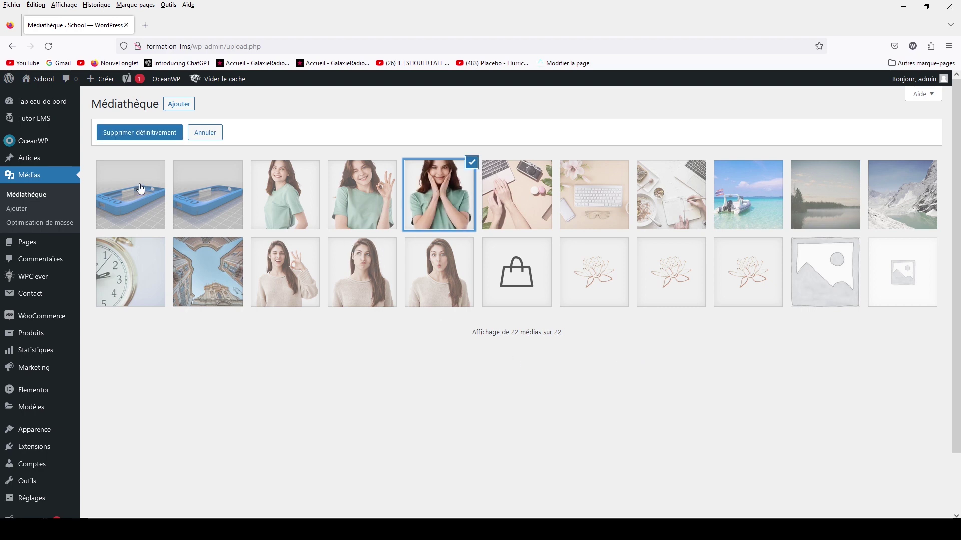
pyautogui.click(210, 136)
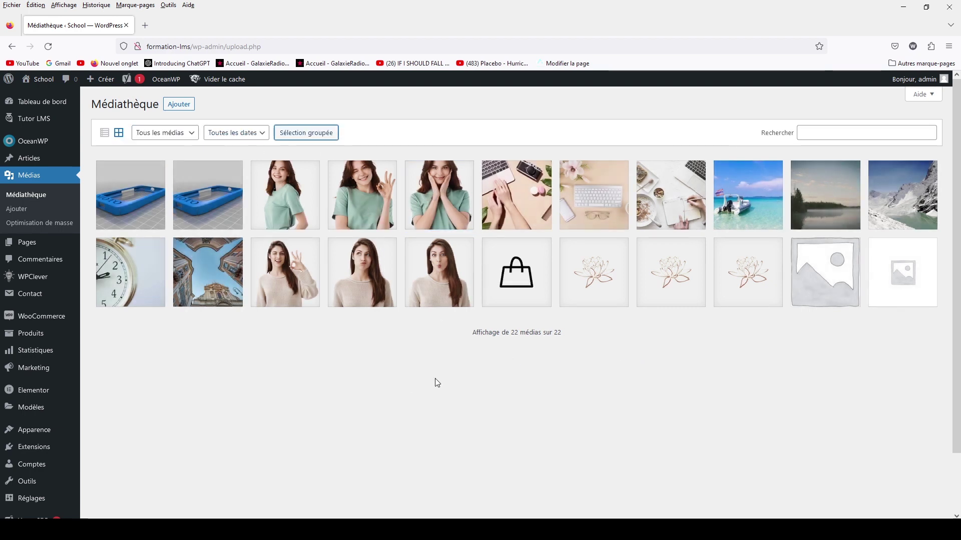
# Step: Open the girl6 image for editing and try rotating it both ways and flipping it vertically and horizontally, twice each
pyautogui.click(305, 197)
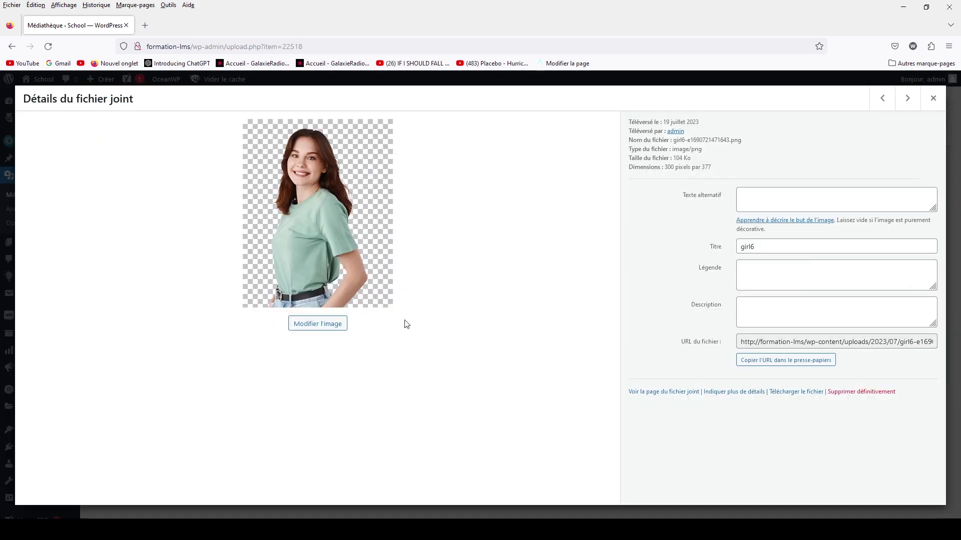
pyautogui.click(316, 324)
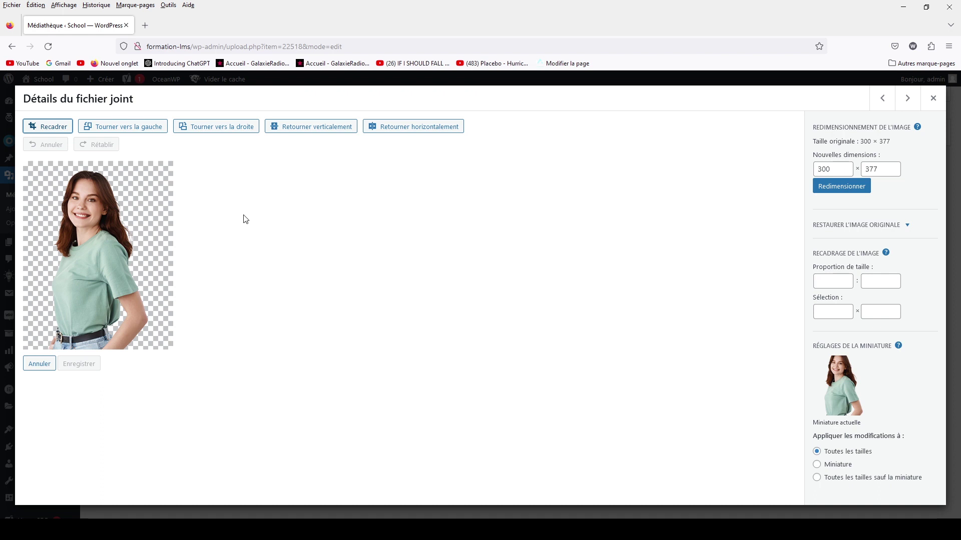
pyautogui.click(140, 130)
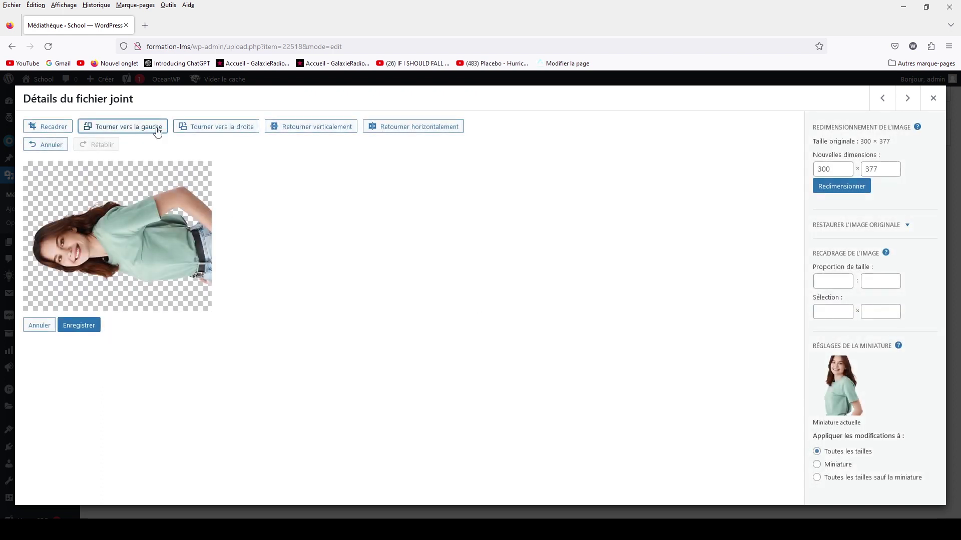
pyautogui.click(214, 128)
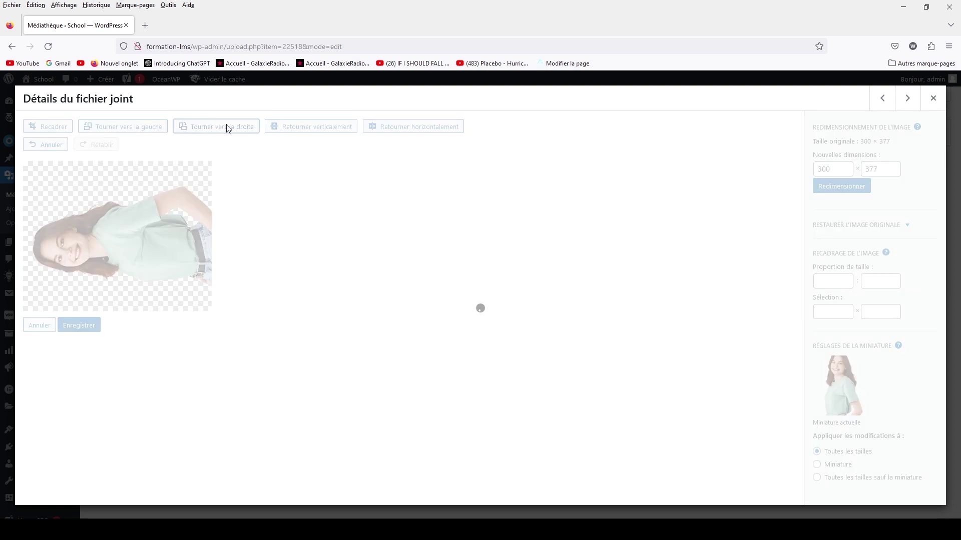
pyautogui.click(310, 132)
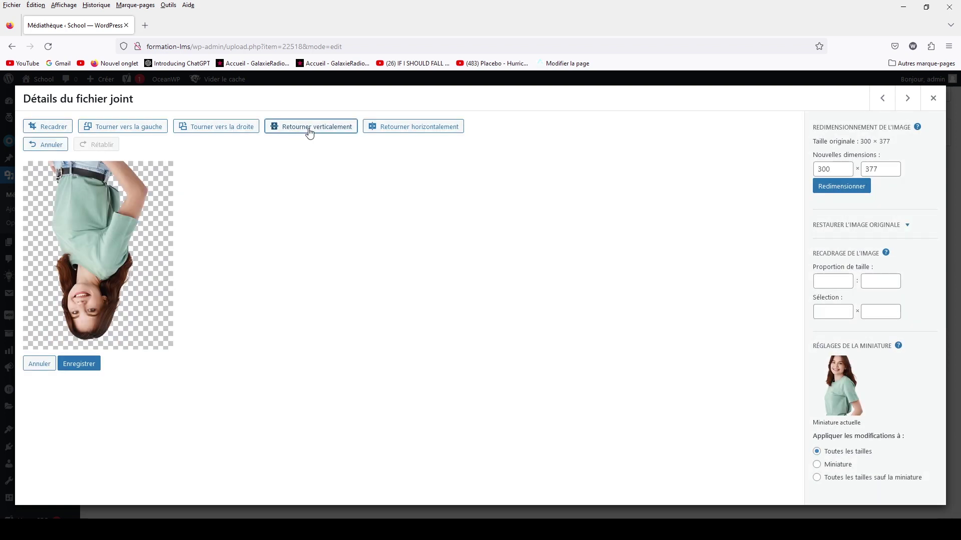
pyautogui.click(308, 129)
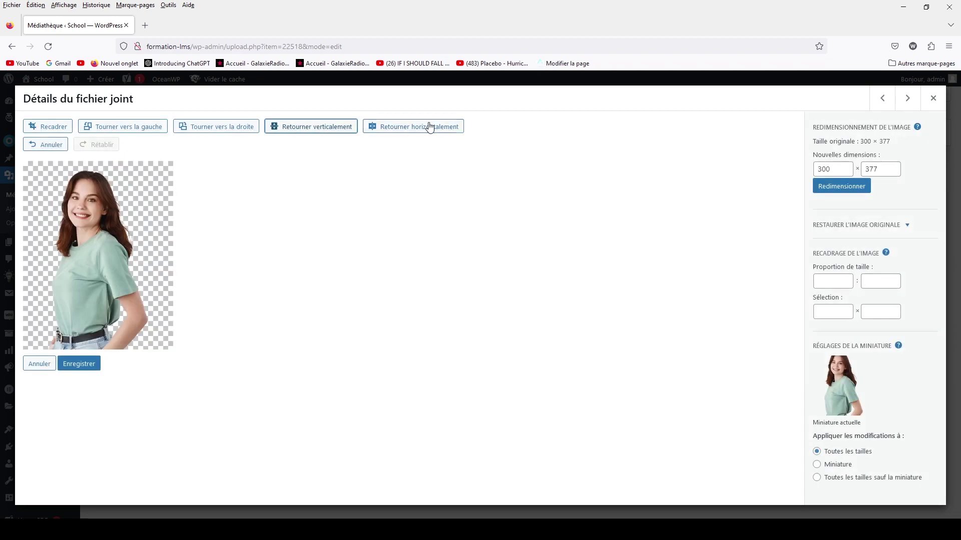
pyautogui.click(420, 129)
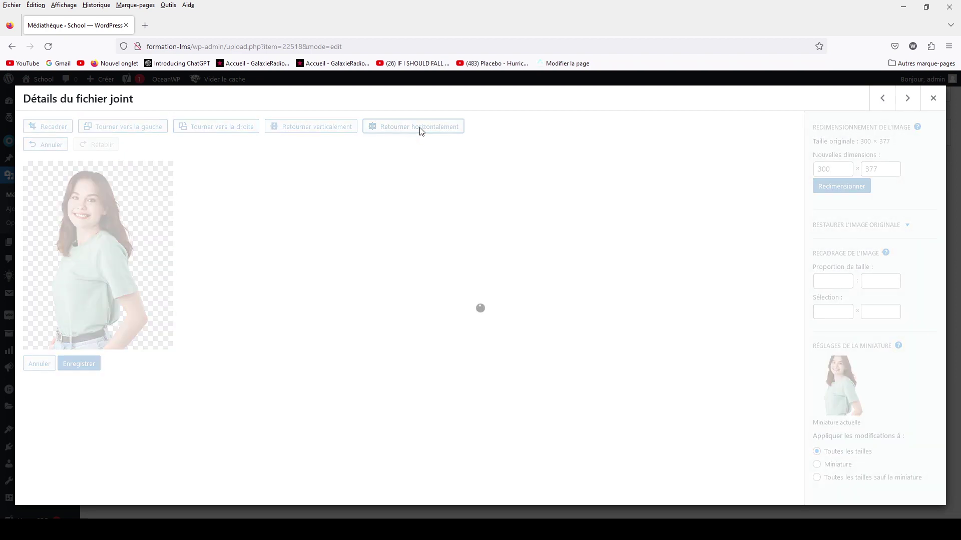
pyautogui.click(420, 128)
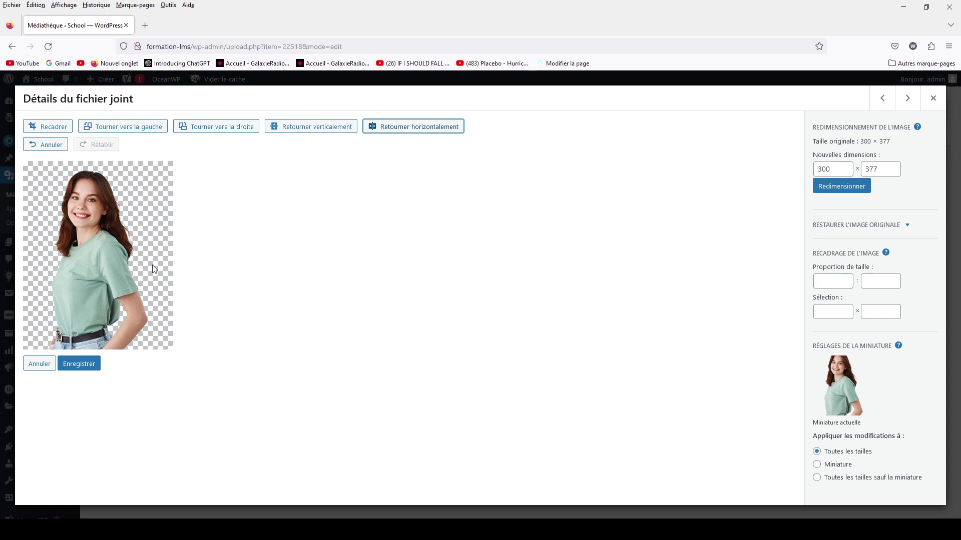
# Step: Set the new width for resizing the girl6 image to 250 pixels
pyautogui.moveTo(832, 169); pyautogui.dragTo(813, 169)
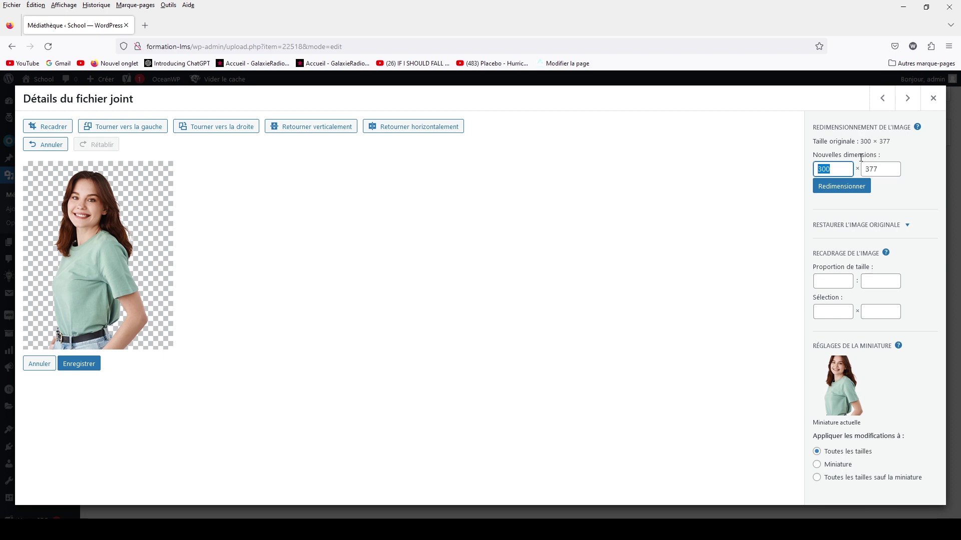
pyautogui.write('250')
# Step: Frame a full-height crop area of about 222 × 377 pixels around the woman in girl6
pyautogui.click(60, 127)
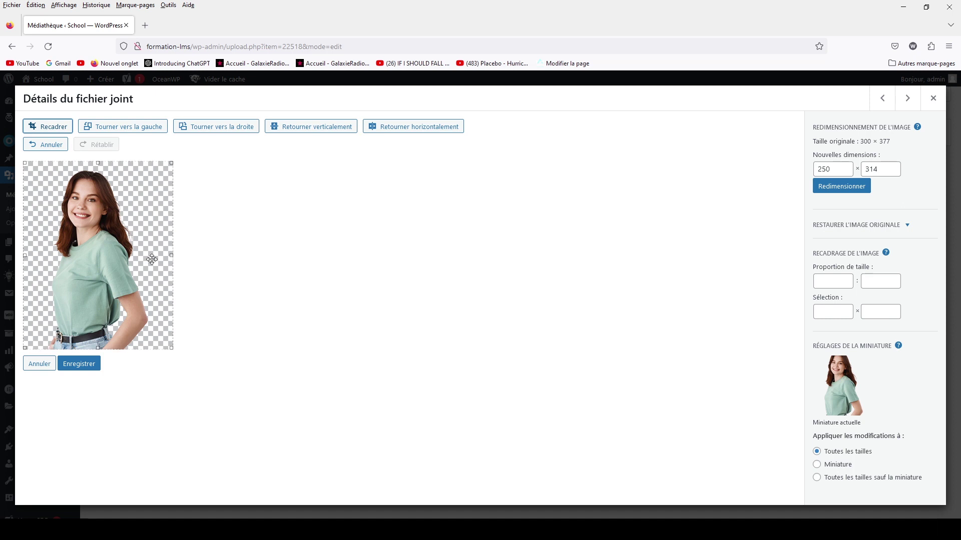
pyautogui.moveTo(172, 255); pyautogui.dragTo(152, 257)
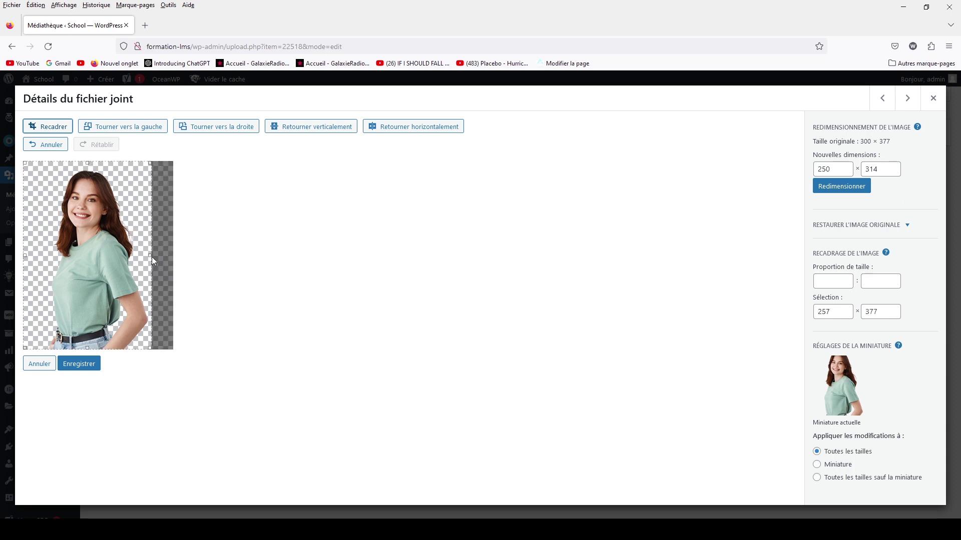
pyautogui.moveTo(26, 255); pyautogui.dragTo(42, 255)
pyautogui.moveTo(96, 348); pyautogui.dragTo(97, 319)
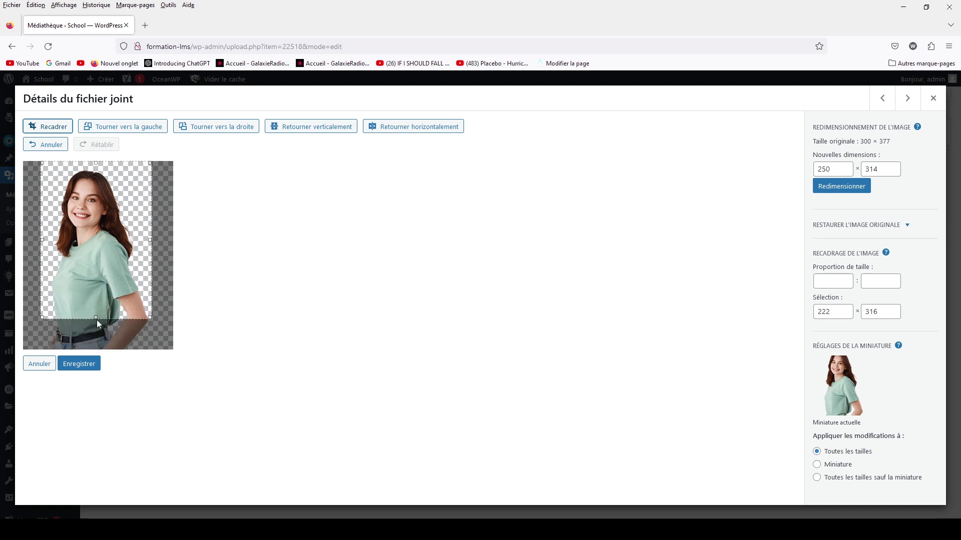
pyautogui.moveTo(97, 320); pyautogui.dragTo(97, 350)
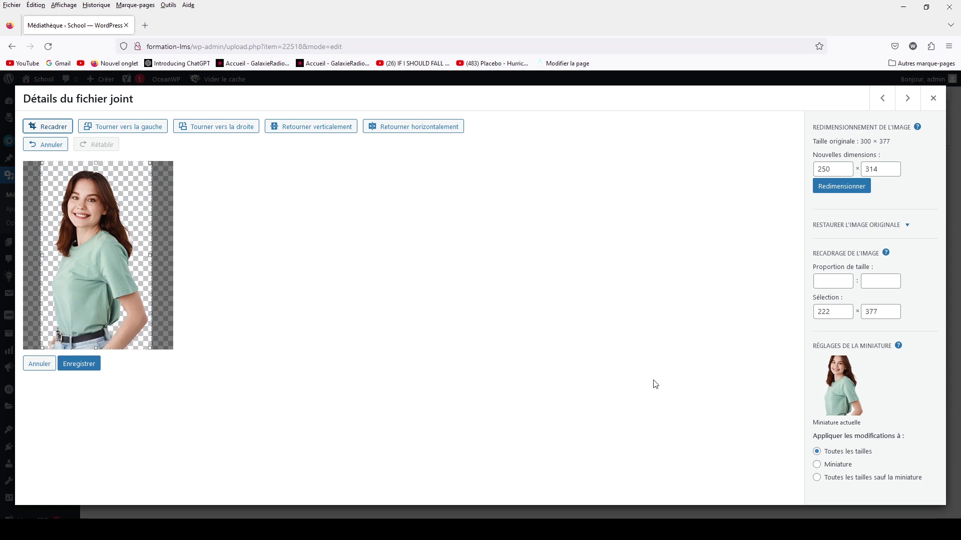
pyautogui.click(837, 280)
pyautogui.doubleClick(824, 311)
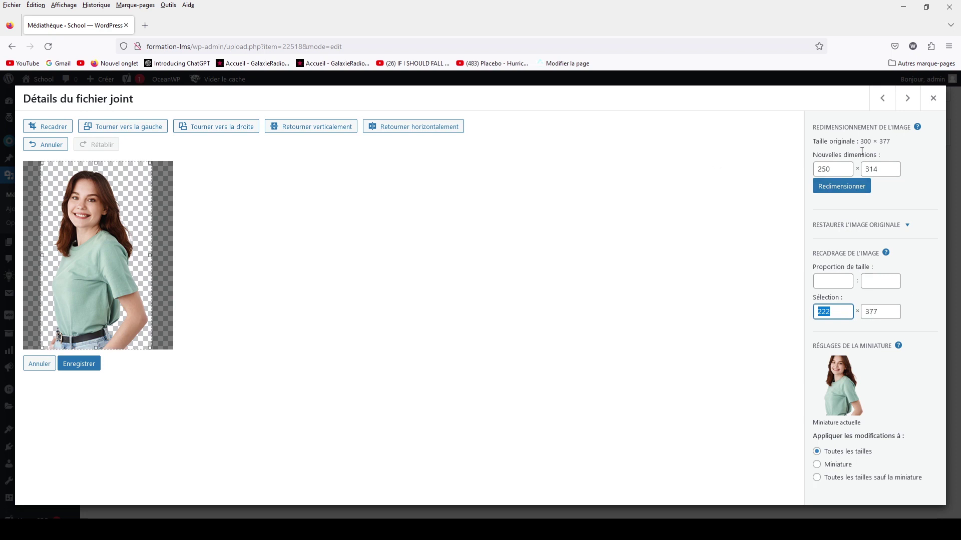
# Step: Set the new dimensions back to 300 × 377 and close the girl6 image without saving
pyautogui.moveTo(860, 140); pyautogui.dragTo(871, 169)
pyautogui.write('77')
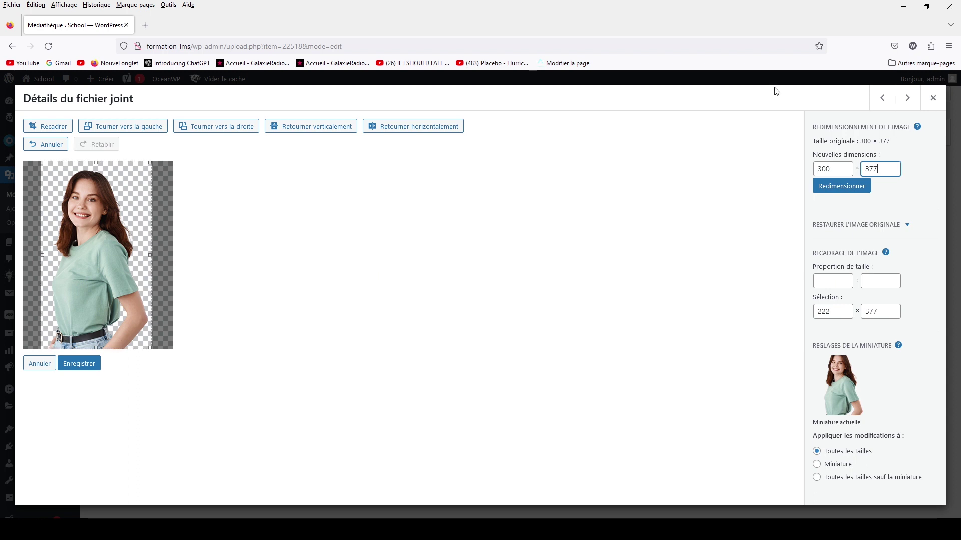
pyautogui.click(934, 99)
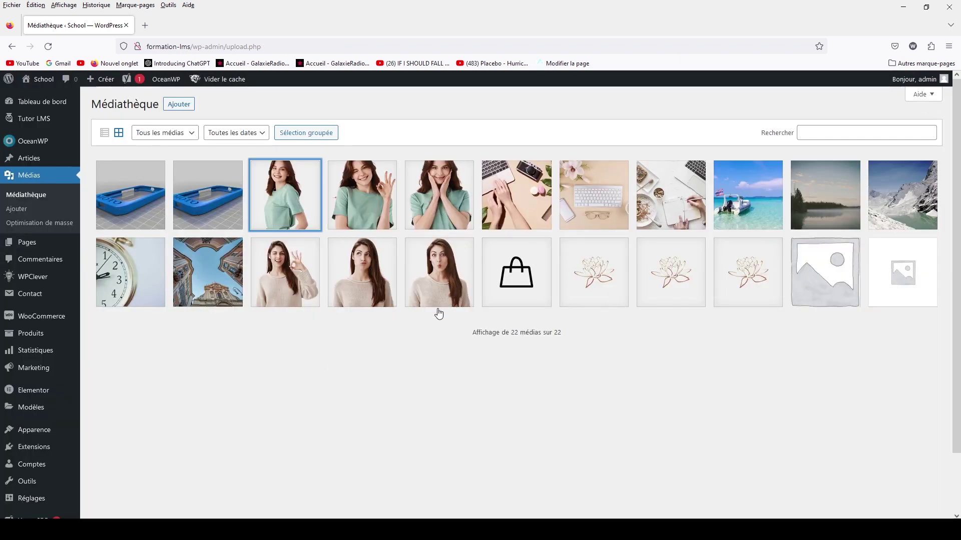
# Step: Open the article "Animi et nulla nihil fuga" for editing and show the library images available to insert
pyautogui.click(28, 160)
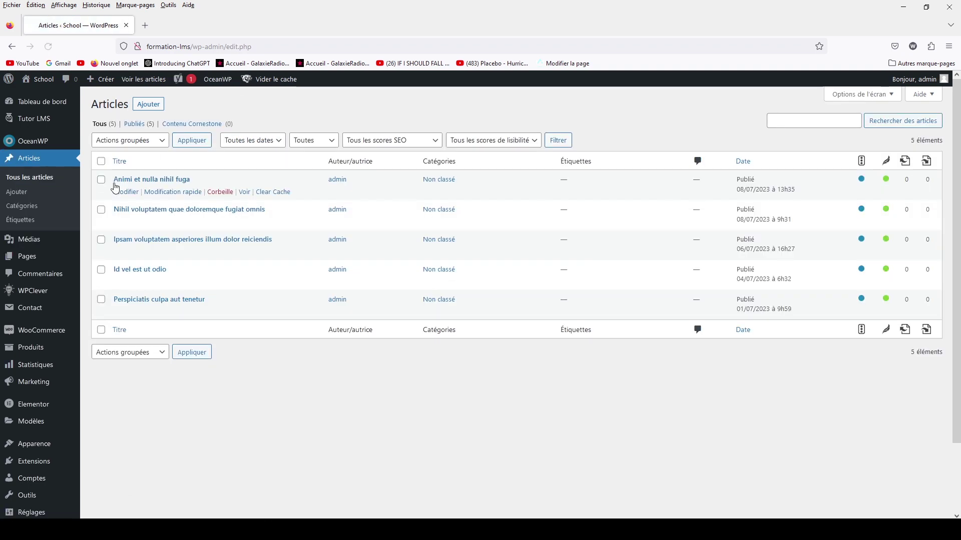
pyautogui.click(118, 192)
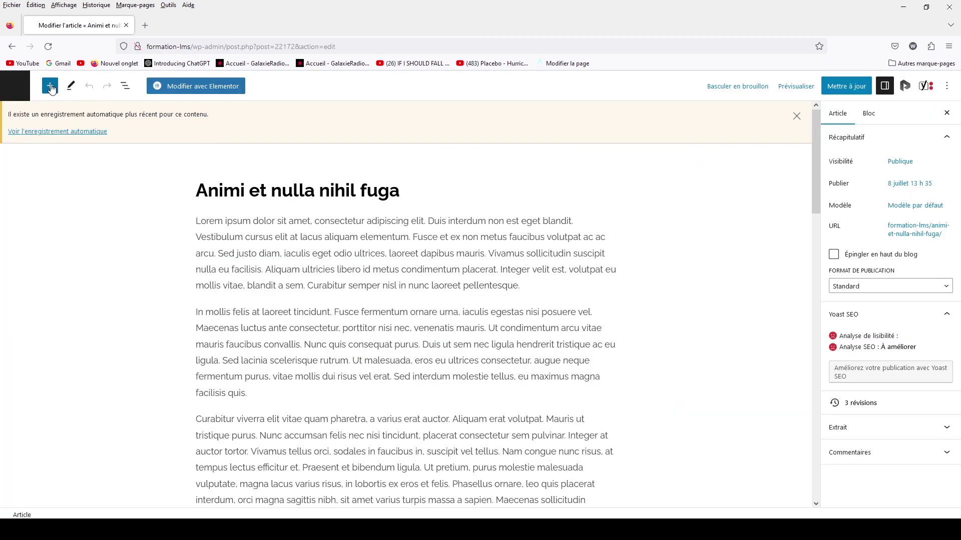
pyautogui.click(51, 87)
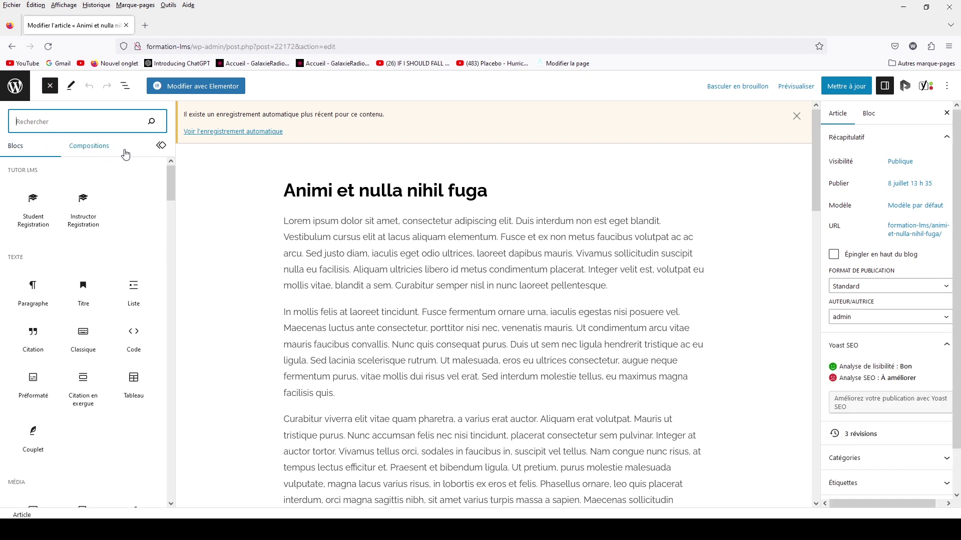
pyautogui.click(129, 153)
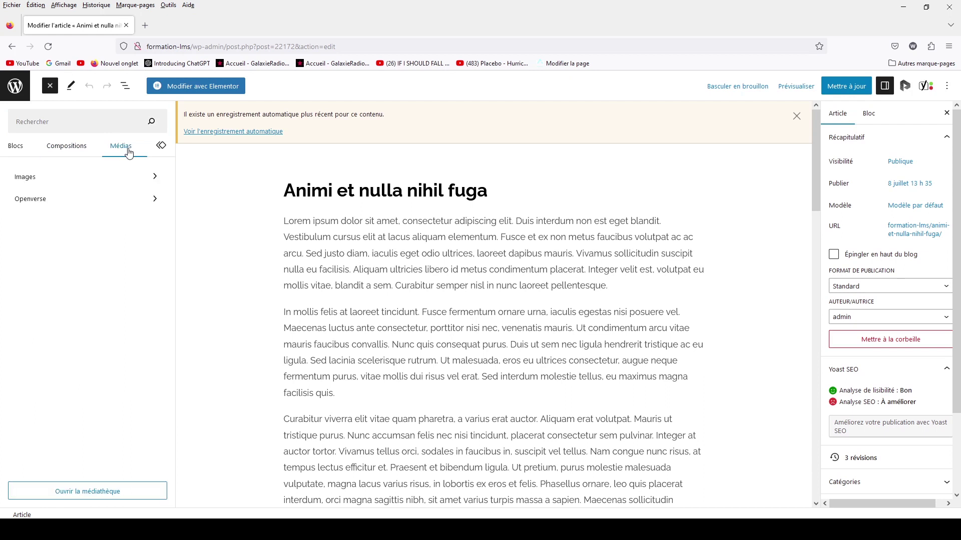
pyautogui.click(21, 182)
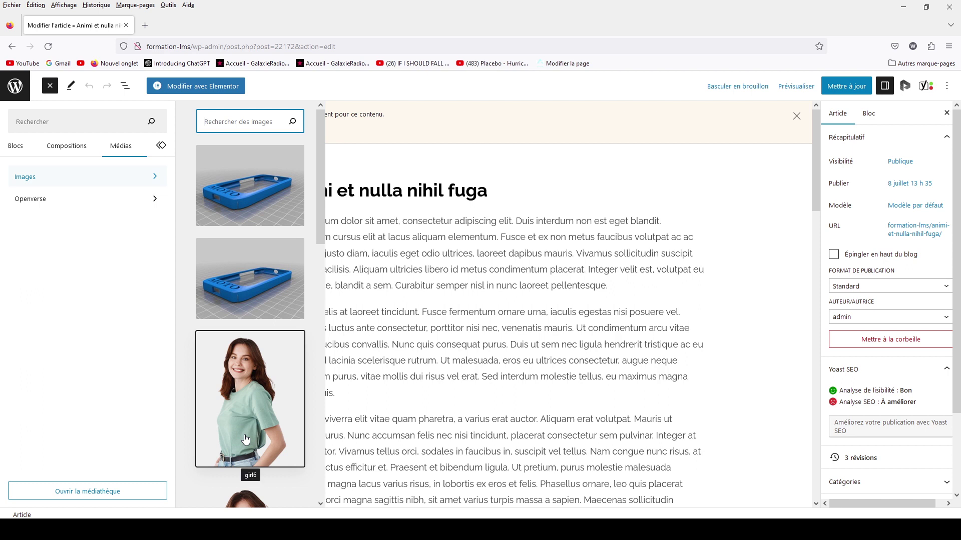
# Step: Browse the Openverse images available for inserting into the article
pyautogui.click(32, 201)
pyautogui.scroll(-1, 272, 286)
pyautogui.scroll(-15, 271, 286)
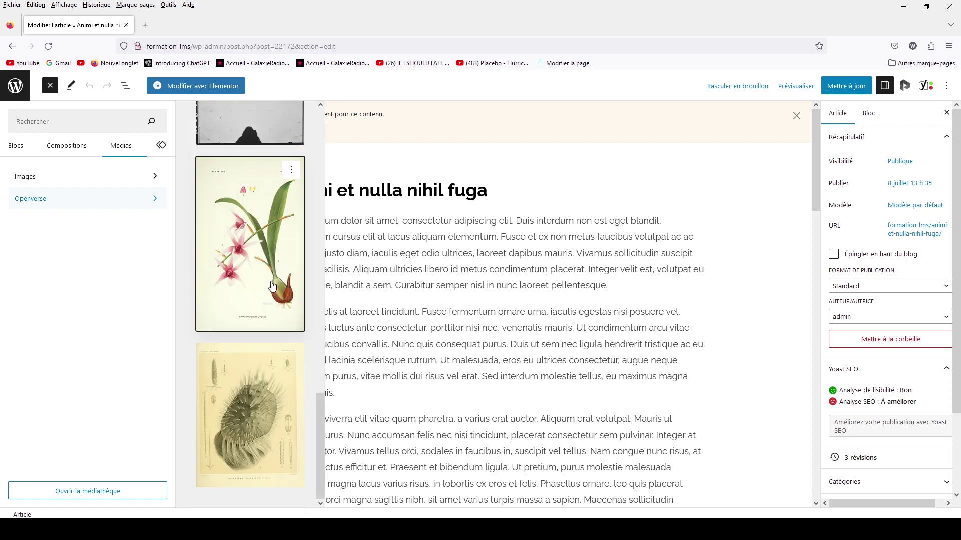
pyautogui.scroll(15, 271, 286)
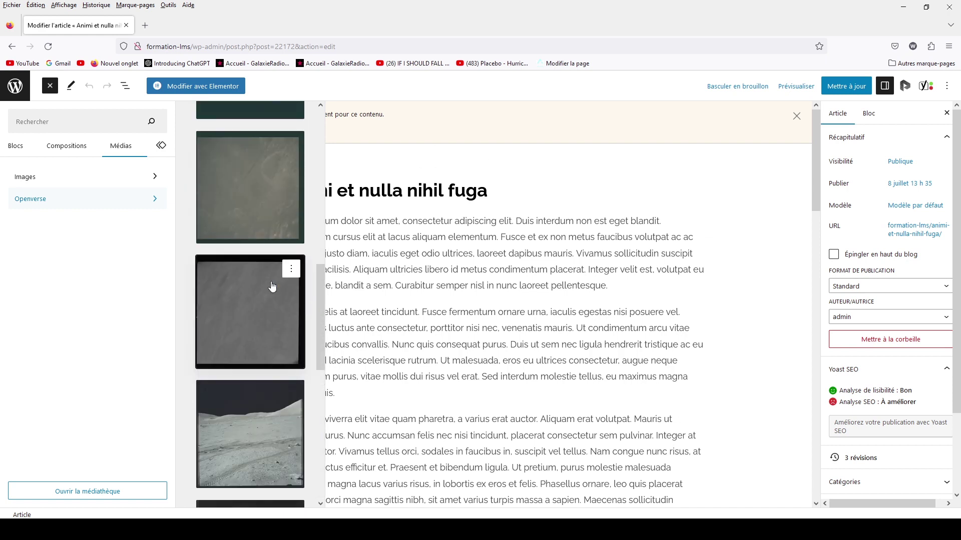
pyautogui.scroll(3, 271, 286)
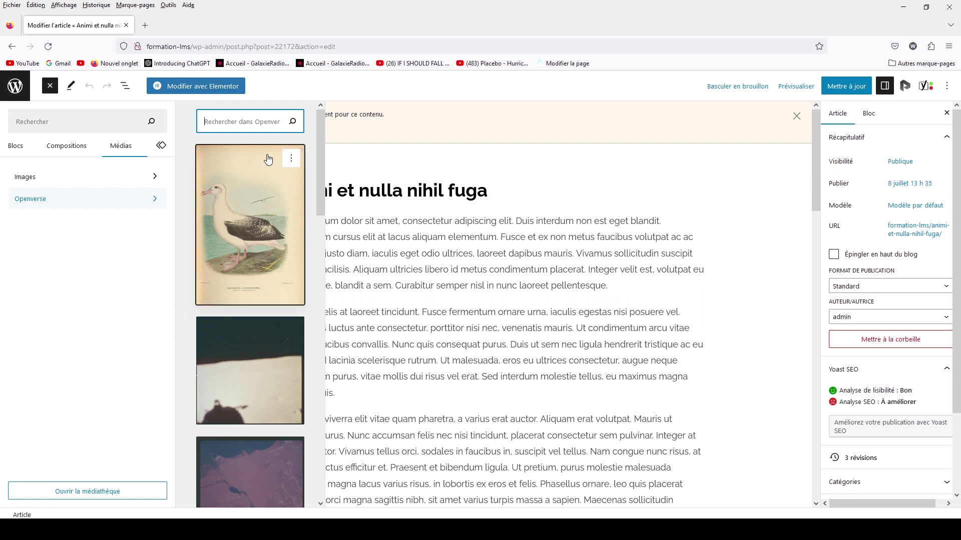
# Step: Search the Openverse images for "moto" and insert the blue phone case image into the article
pyautogui.write('moto')
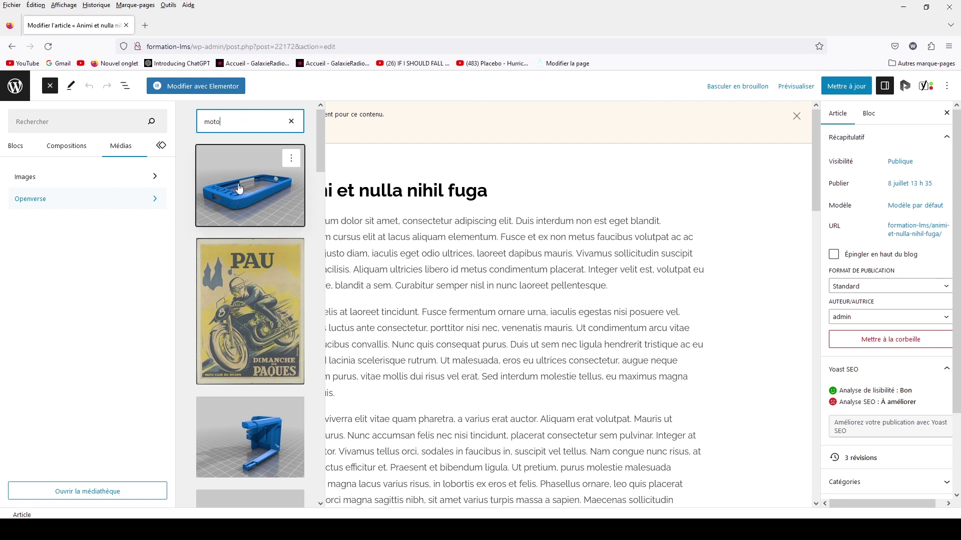
pyautogui.click(239, 188)
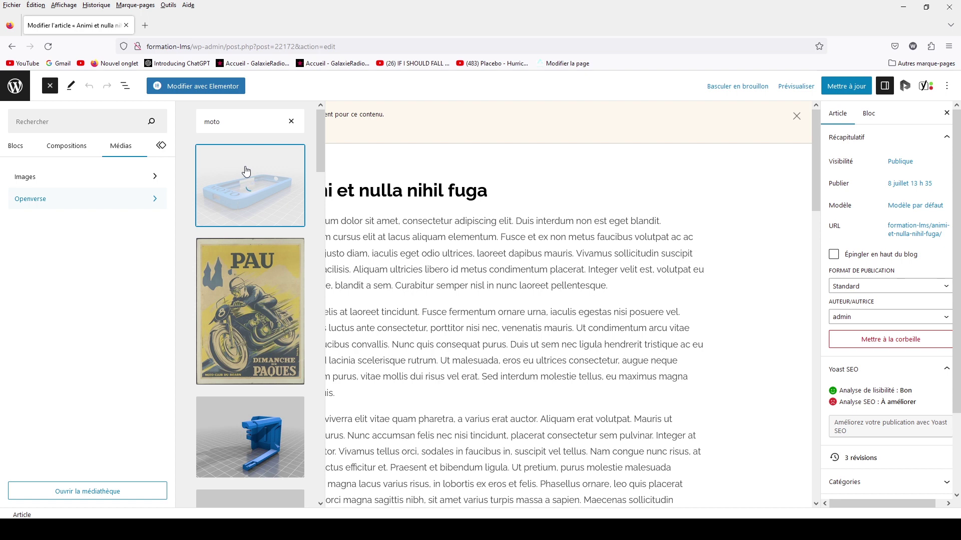
# Step: Try to insert a purple motorcycle silhouette from the Openverse results and dismiss the external image insertion
pyautogui.scroll(-15, 250, 185)
pyautogui.click(250, 192)
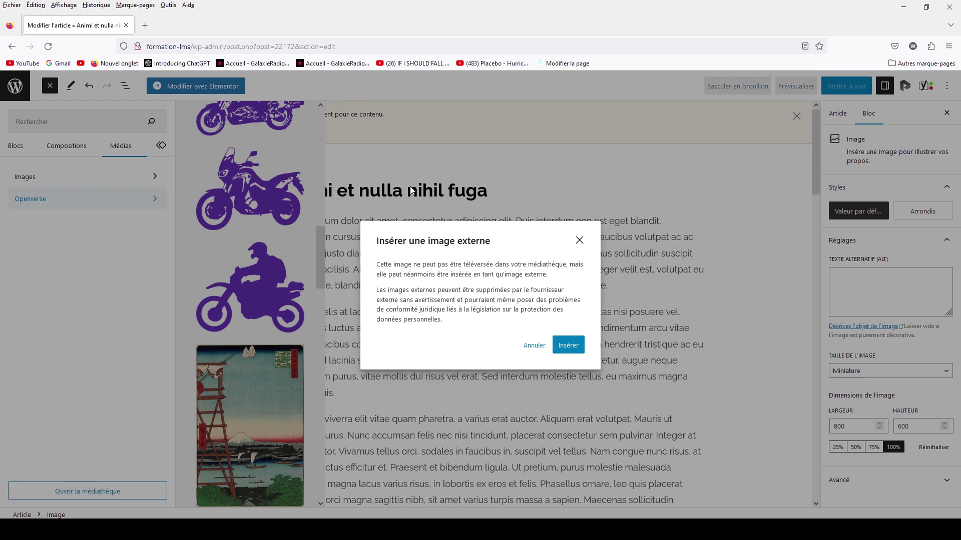
pyautogui.click(579, 240)
# Step: Browse the remaining Openverse results for "moto"
pyautogui.scroll(10, 269, 356)
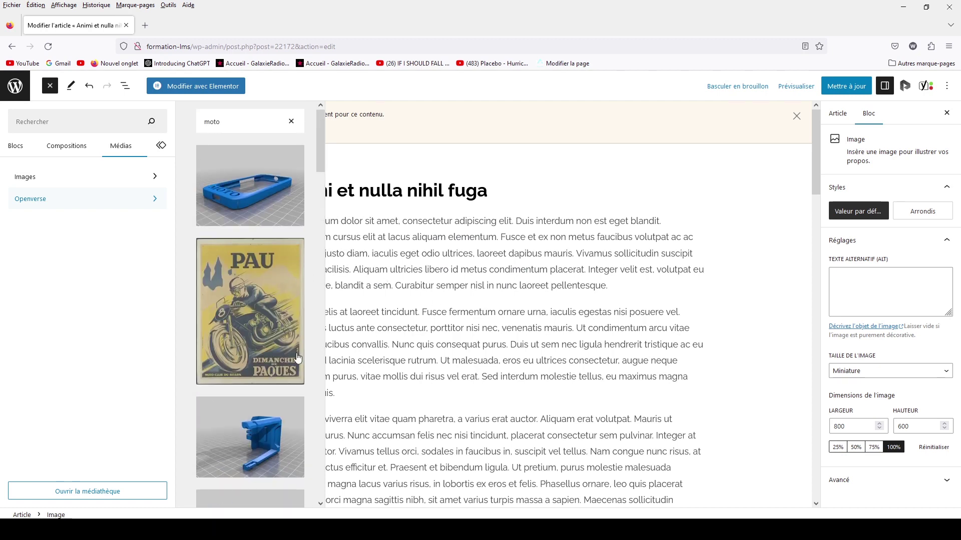
pyautogui.scroll(-10, 220, 332)
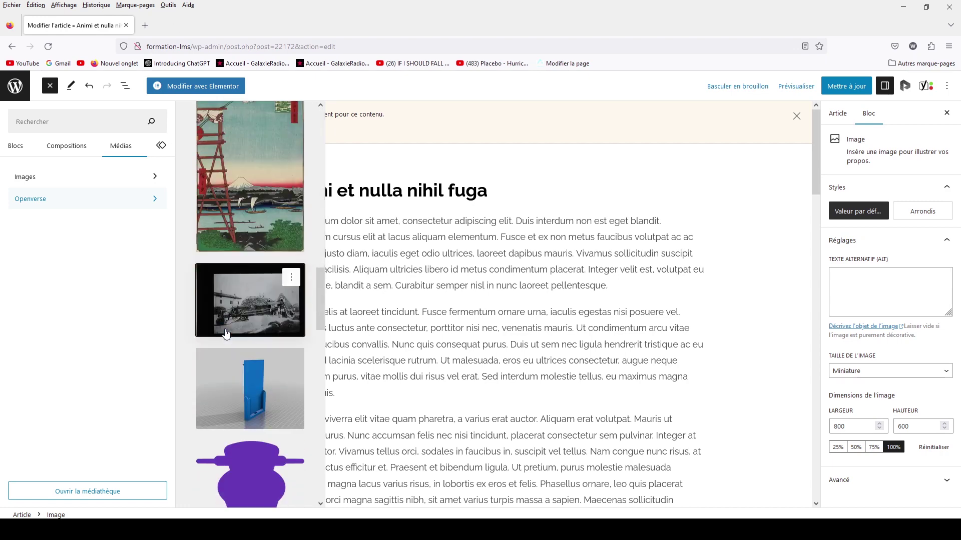
pyautogui.scroll(-10, 226, 334)
pyautogui.scroll(-5, 226, 333)
pyautogui.scroll(-2, 226, 334)
pyautogui.scroll(8, 227, 334)
pyautogui.scroll(15, 226, 334)
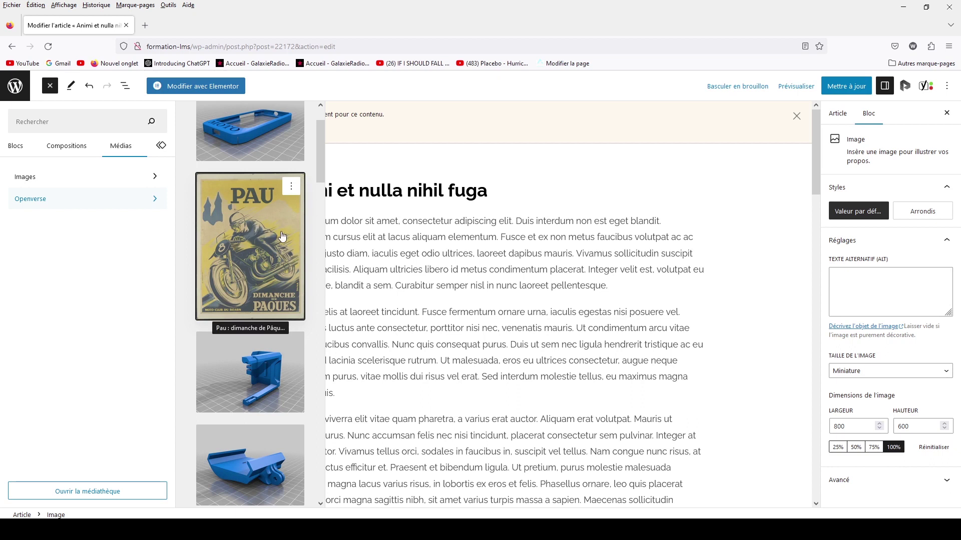
# Step: Leave the article without saving its changes and open the media library
pyautogui.click(16, 87)
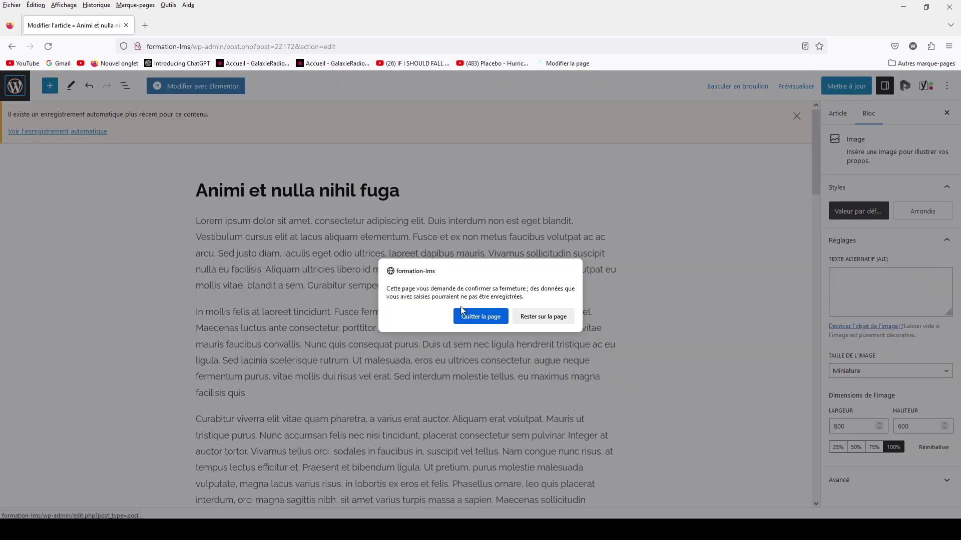
pyautogui.click(479, 320)
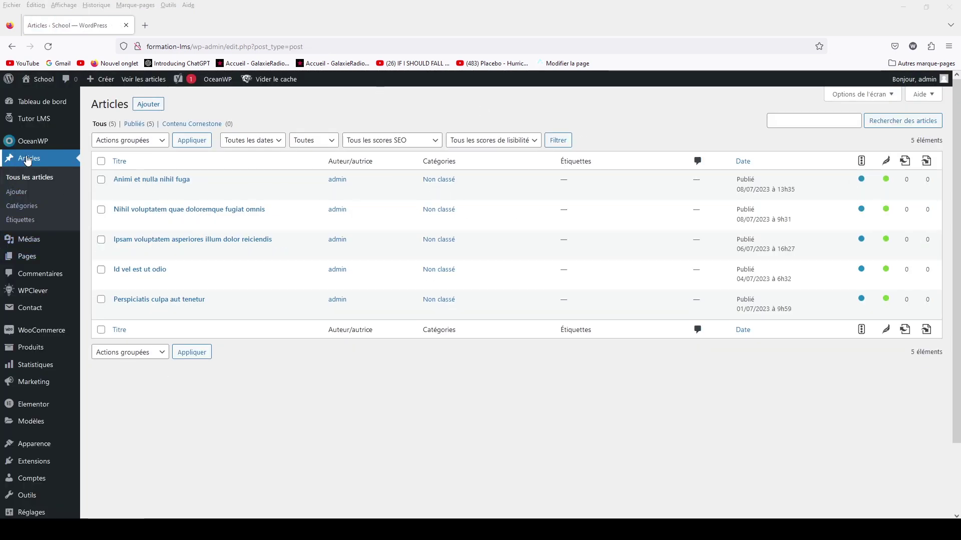
pyautogui.click(25, 243)
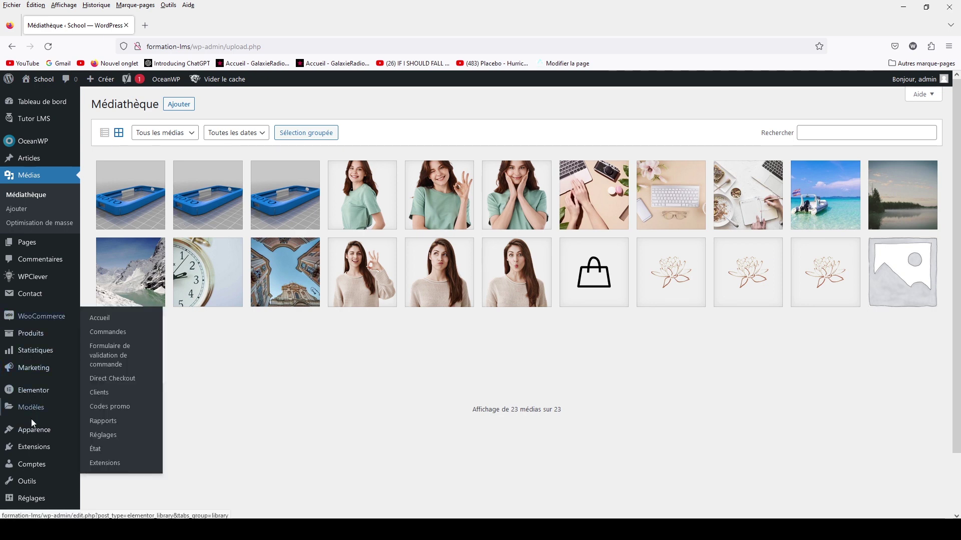
# Step: Go to the page for adding extensions and search for "filebird"
pyautogui.moveTo(33, 436)
pyautogui.moveTo(36, 455)
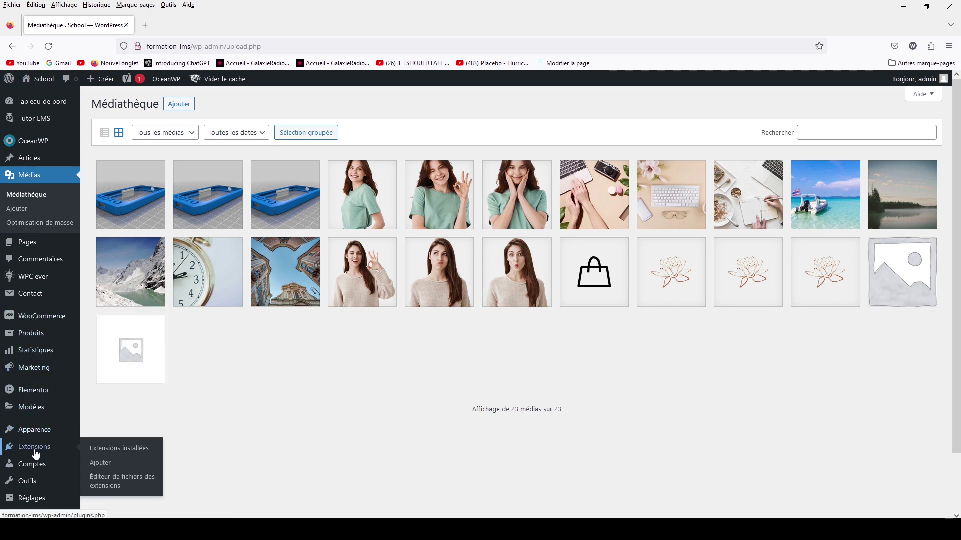
pyautogui.click(100, 463)
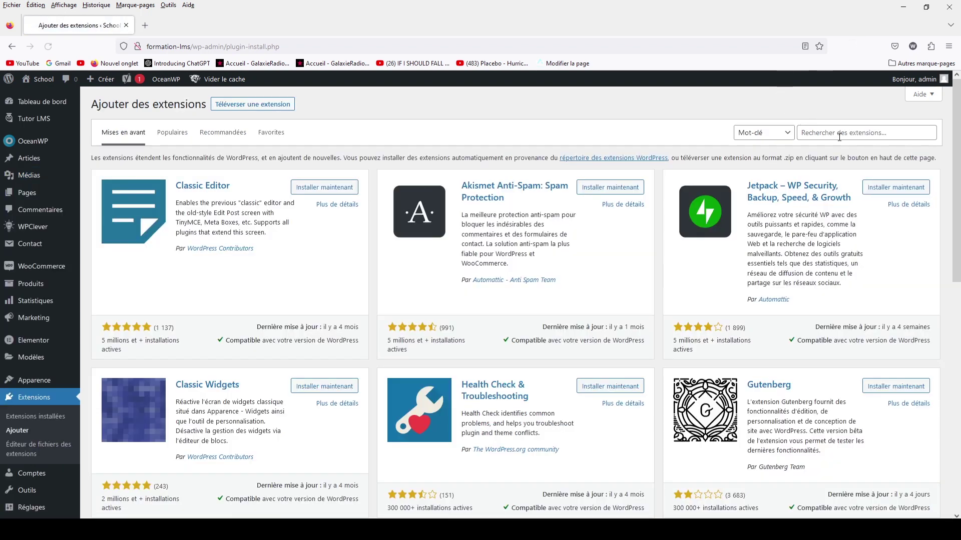
pyautogui.click(839, 134)
pyautogui.write('filebird')
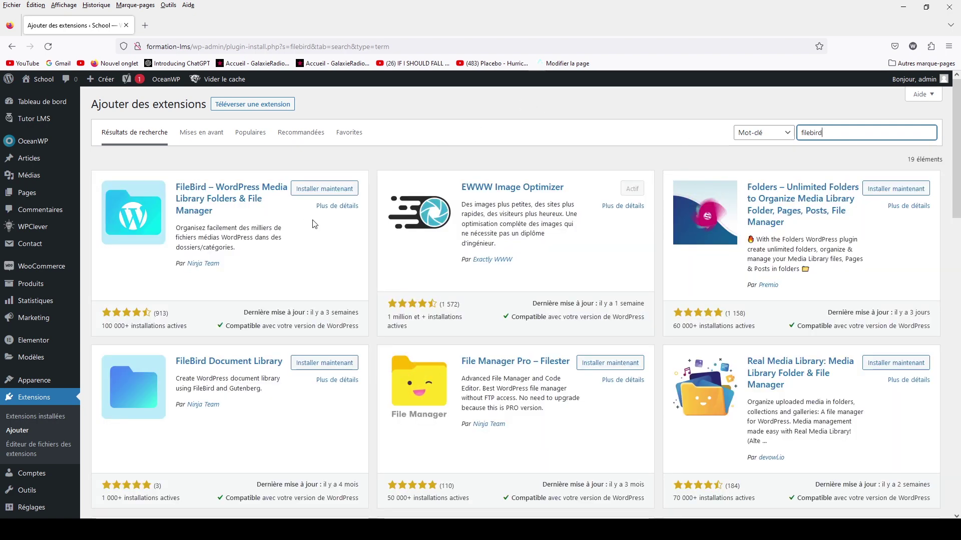
# Step: Open the details of FileBird – WordPress Media Library Folders & File Manager and examine its screenshots of media folder management
pyautogui.click(337, 206)
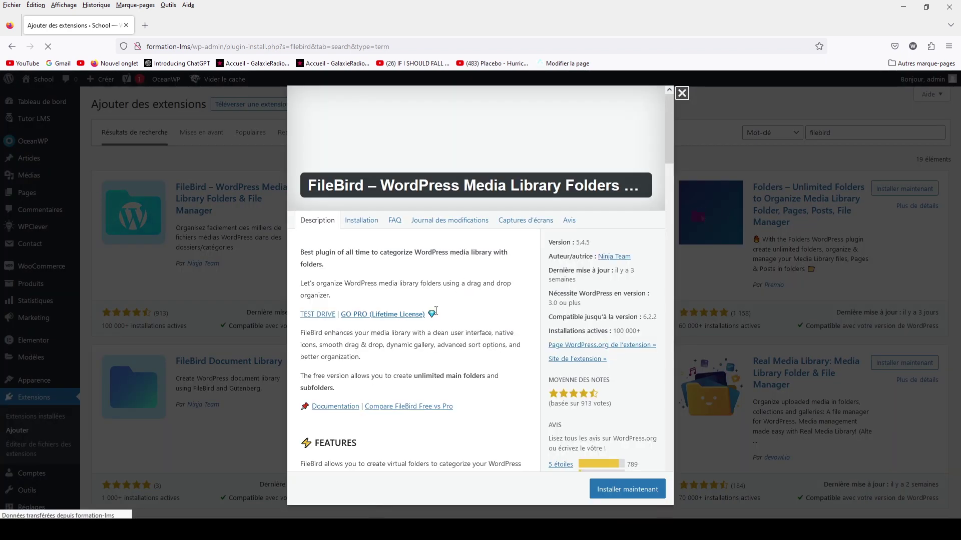
pyautogui.click(516, 219)
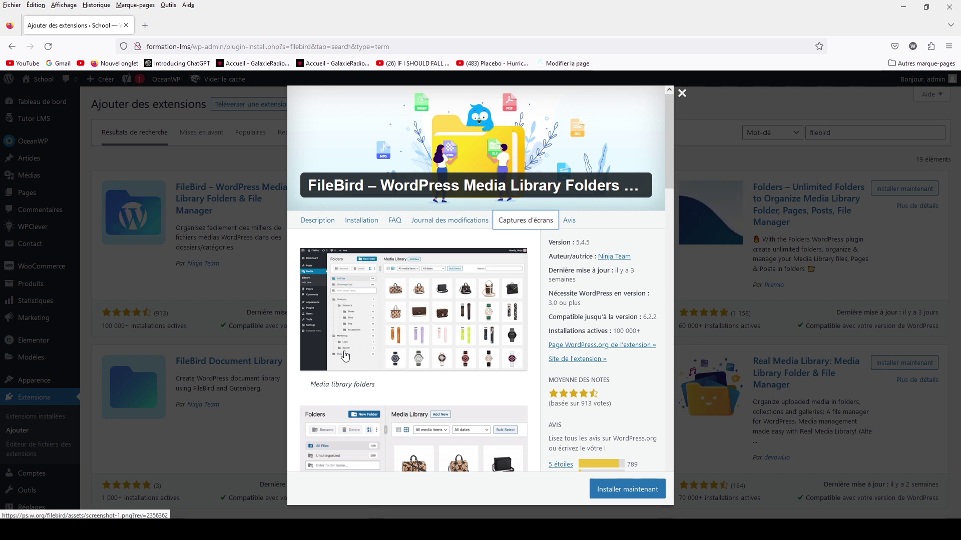
pyautogui.scroll(-3, 395, 313)
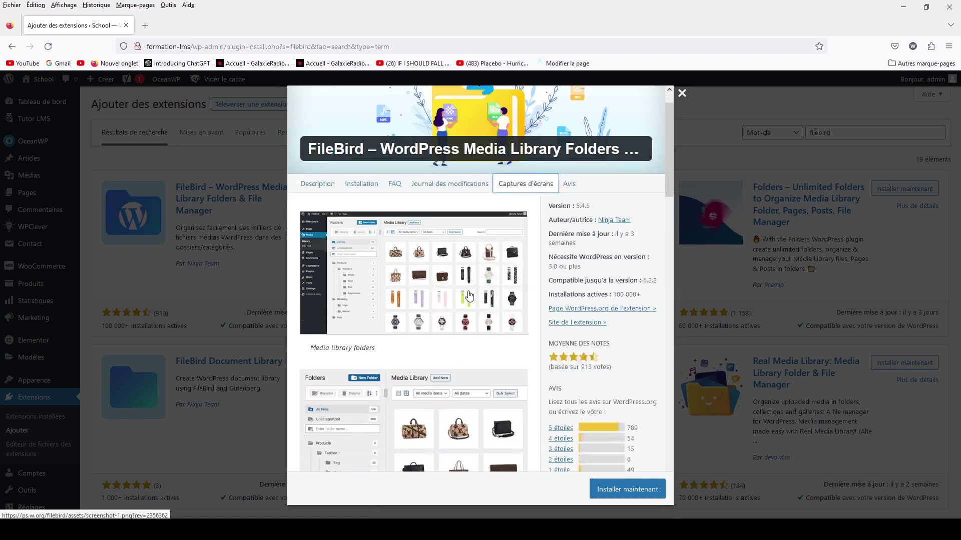
pyautogui.scroll(3, 409, 244)
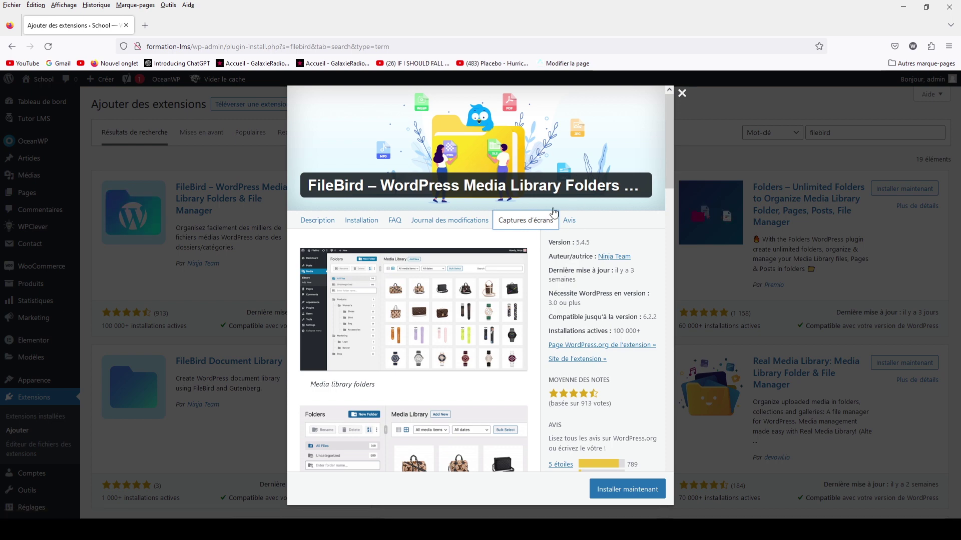
pyautogui.scroll(-5, 554, 284)
pyautogui.scroll(-5, 530, 300)
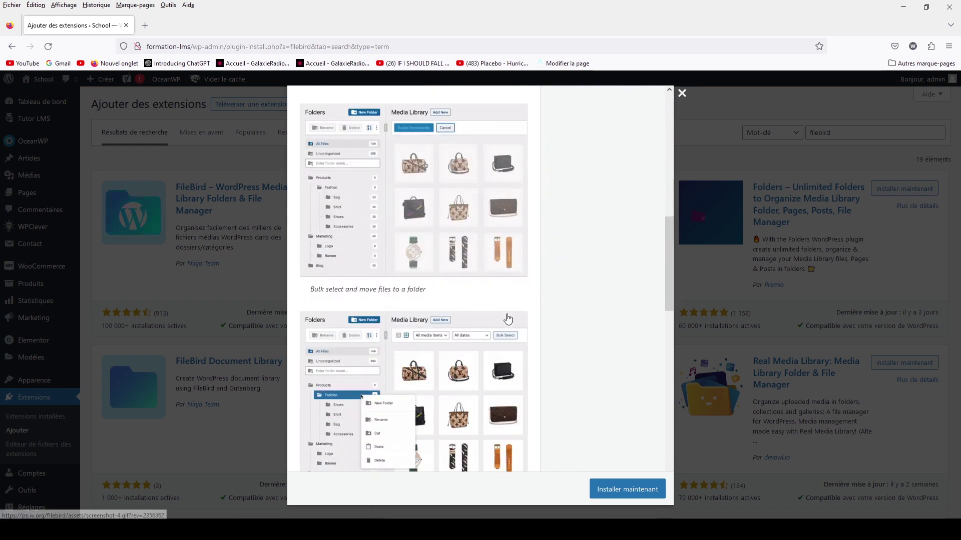
pyautogui.scroll(1, 527, 322)
pyautogui.scroll(5, 526, 322)
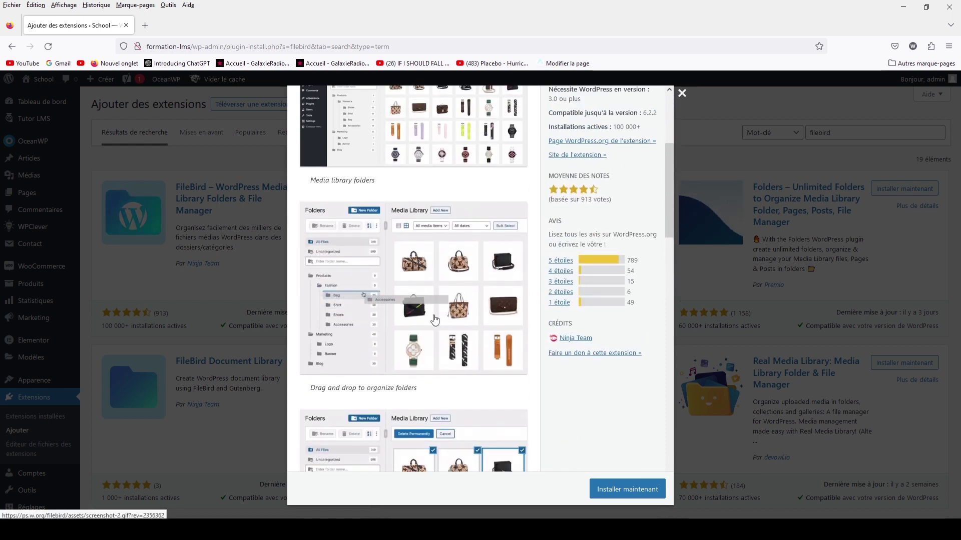
pyautogui.scroll(-2, 430, 314)
pyautogui.scroll(-7, 429, 313)
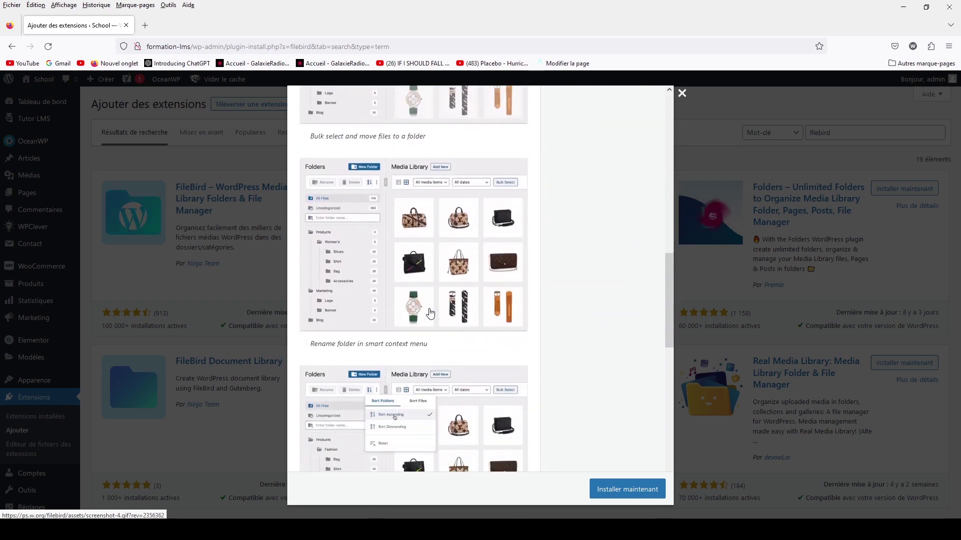
pyautogui.scroll(13, 429, 313)
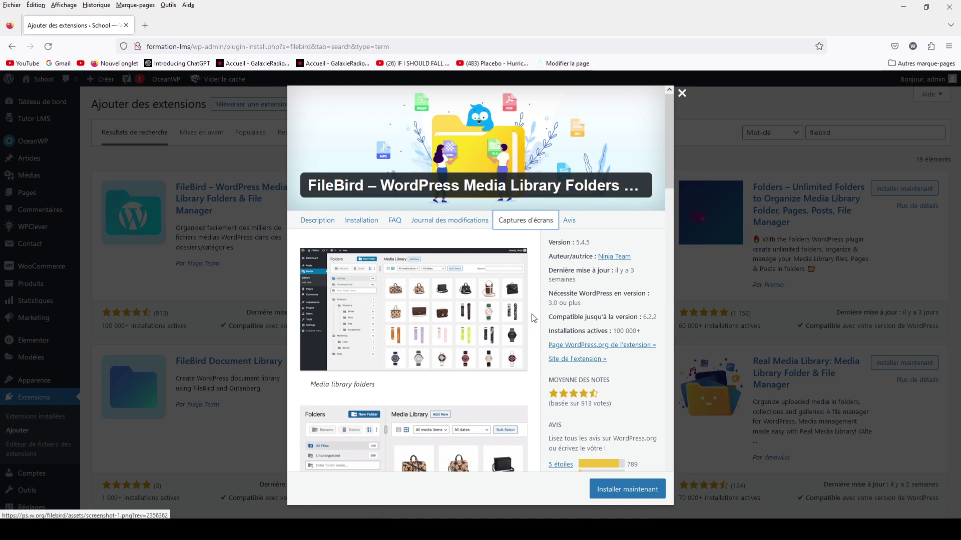
# Step: Read FileBird's description and feature list, close its details and return to the media library
pyautogui.click(318, 217)
pyautogui.scroll(-5, 448, 389)
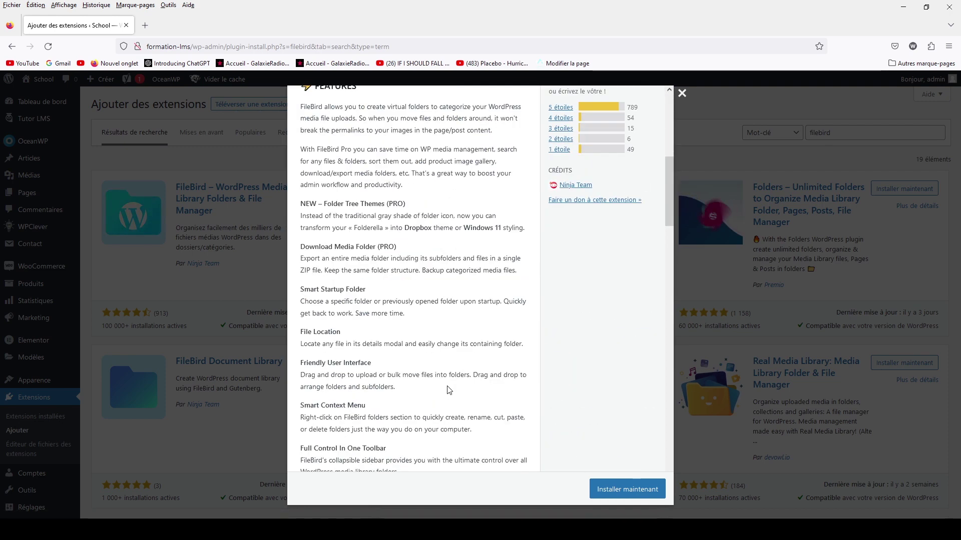
pyautogui.scroll(6, 449, 390)
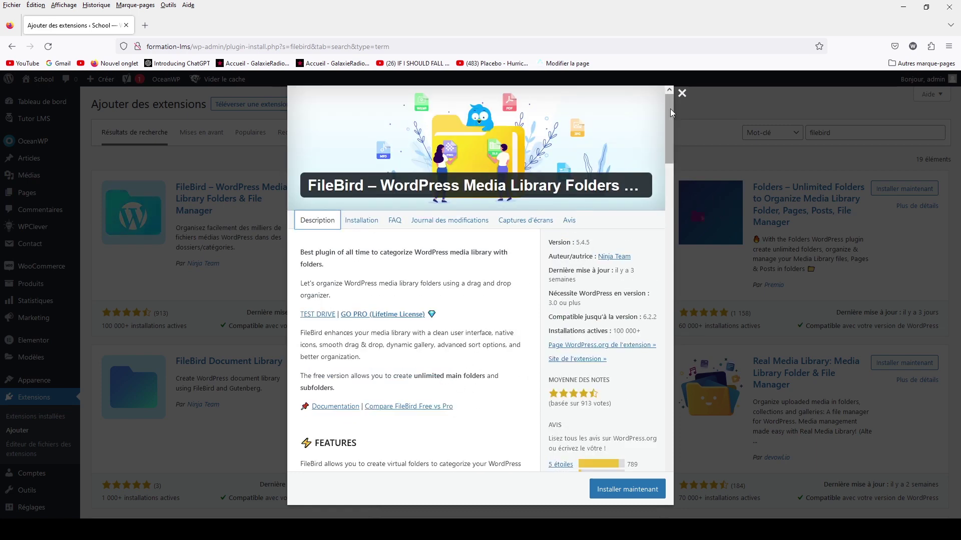
pyautogui.click(682, 96)
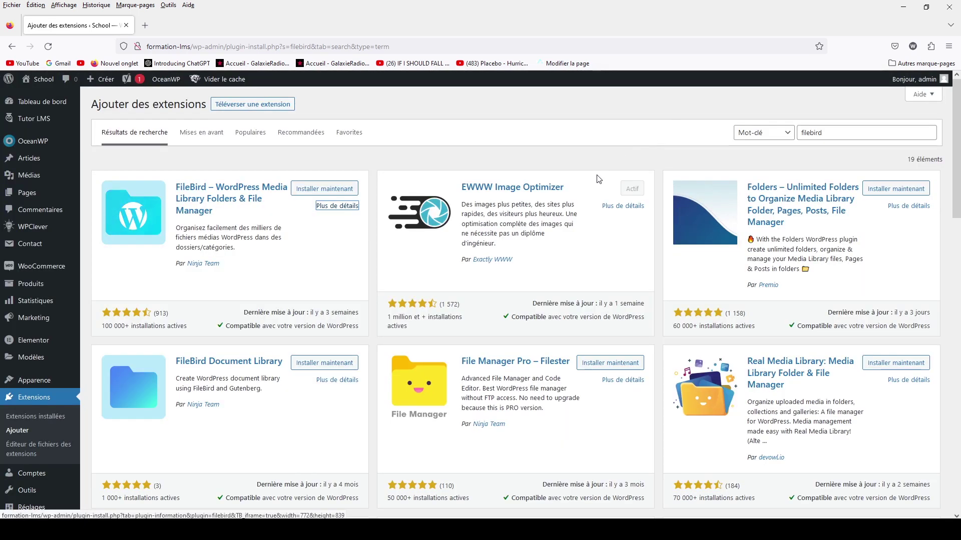
pyautogui.click(57, 178)
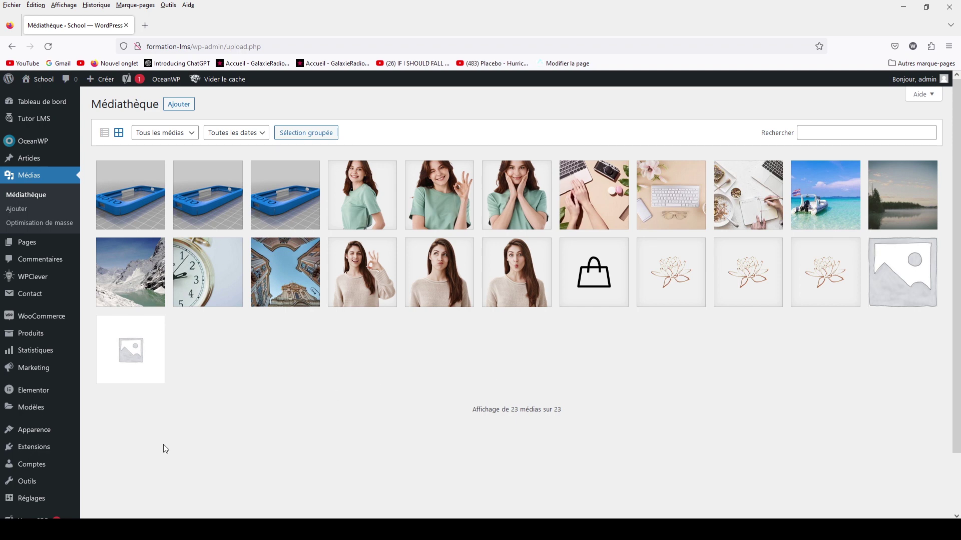
# Step: Go back to the page for adding extensions and search for "better search"
pyautogui.moveTo(40, 451)
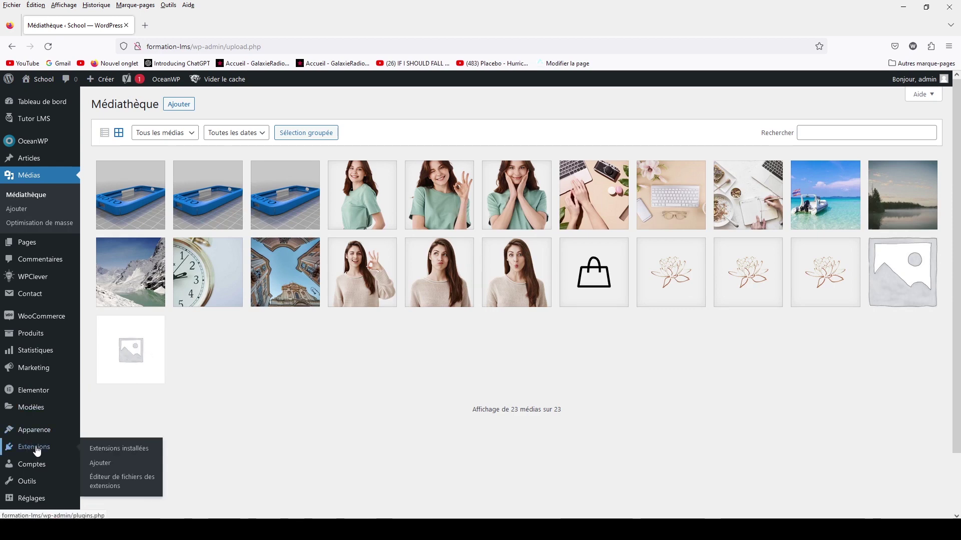
pyautogui.click(102, 463)
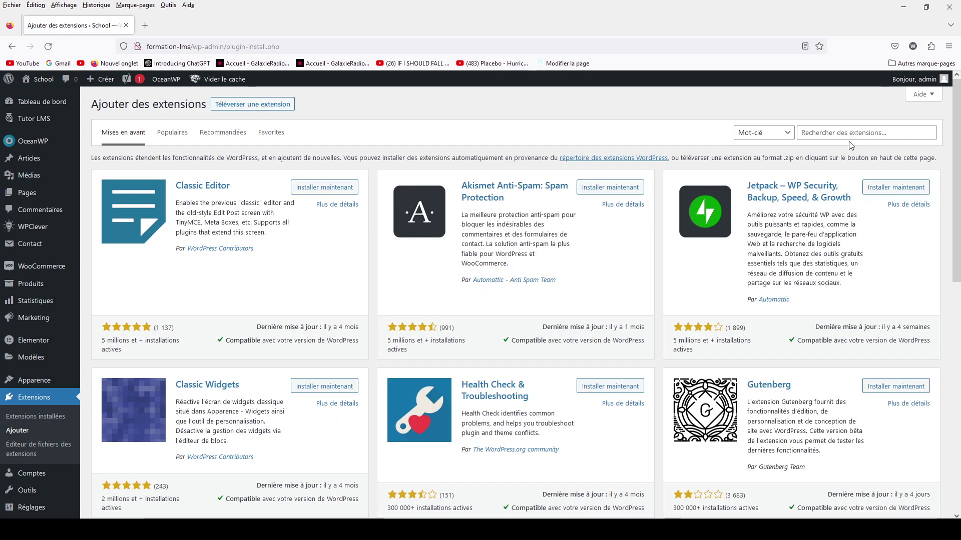
pyautogui.click(812, 133)
pyautogui.write('better')
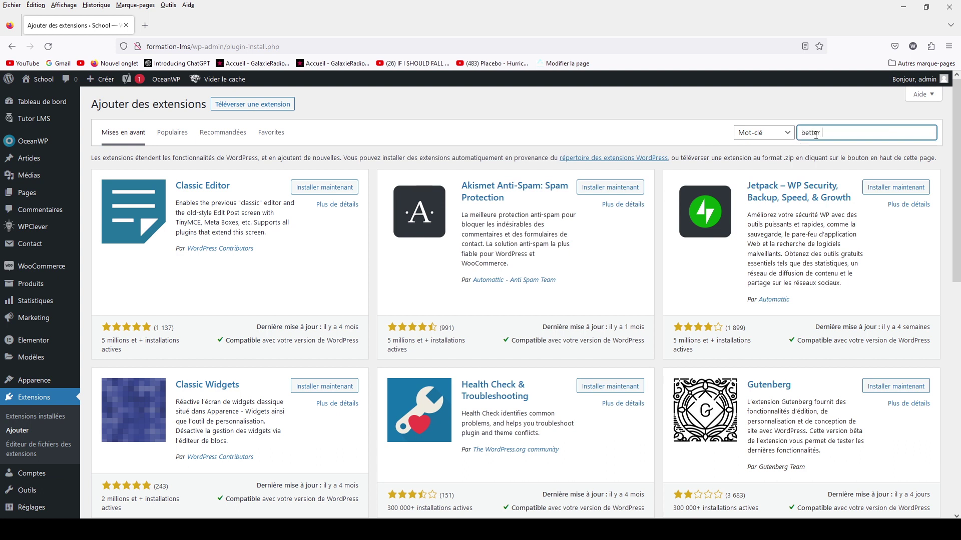
pyautogui.write(' search')
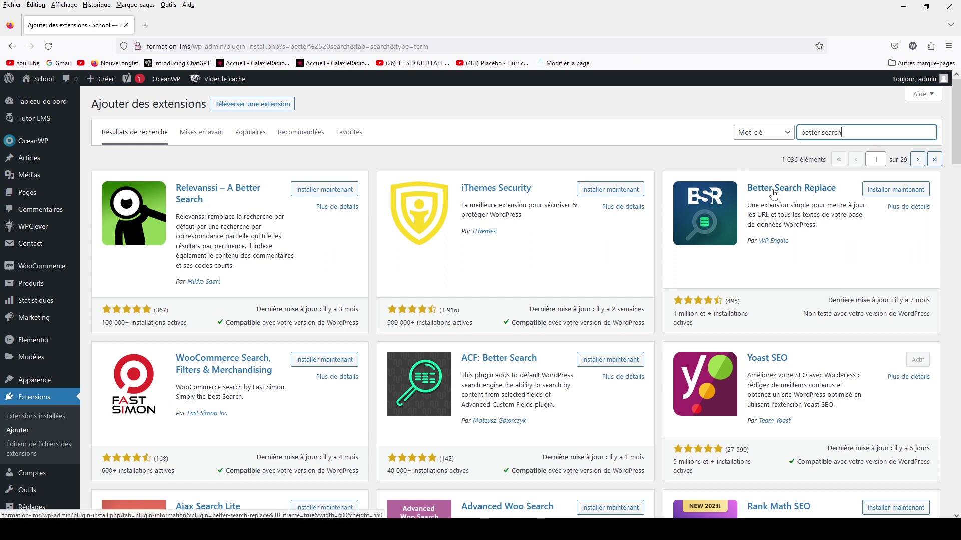
# Step: Open the details of Better Search Replace and review its last update date and description
pyautogui.click(910, 211)
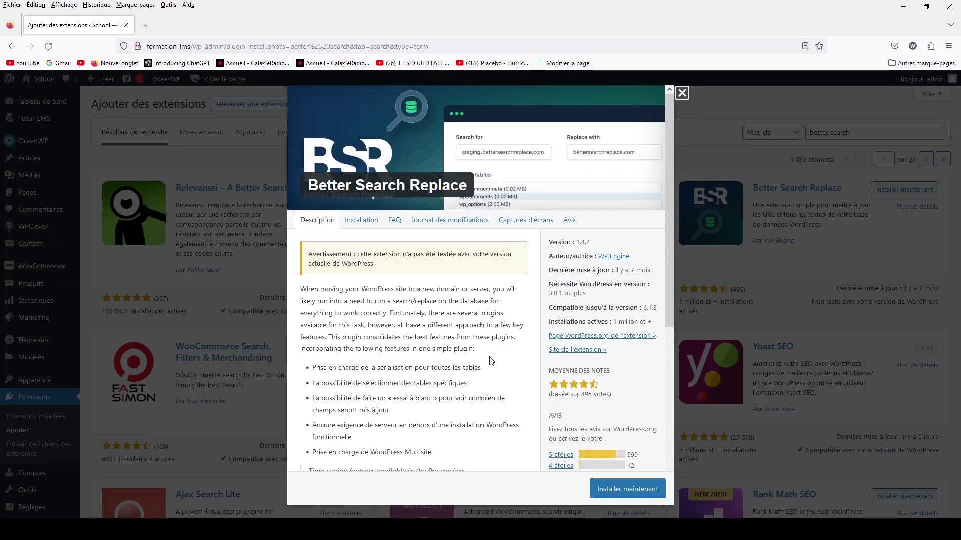
pyautogui.moveTo(633, 270); pyautogui.dragTo(646, 271)
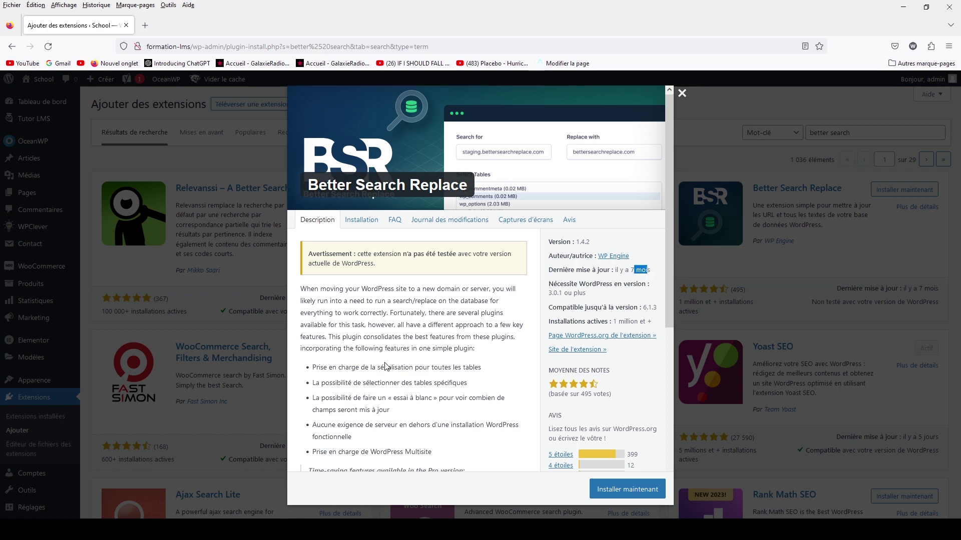
pyautogui.scroll(-5, 395, 350)
pyautogui.scroll(5, 391, 370)
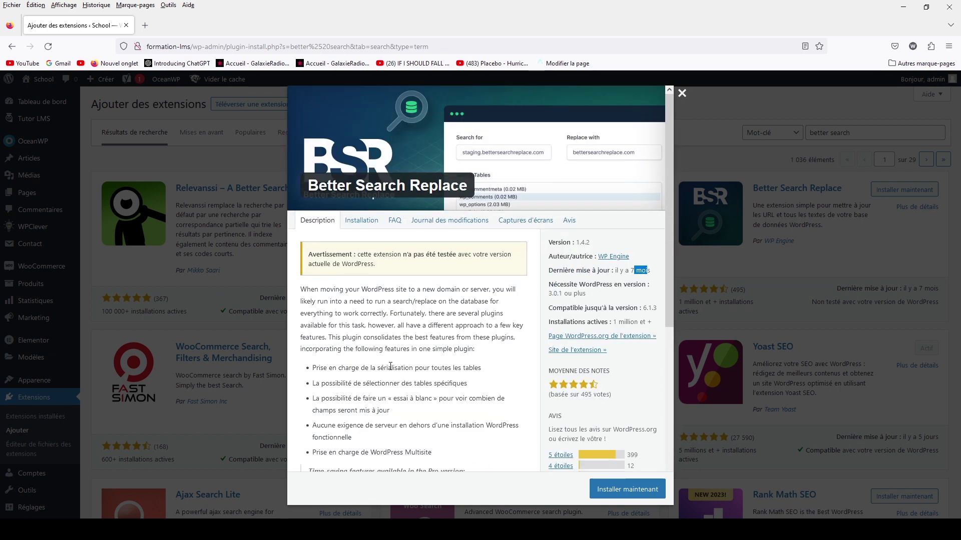
# Step: Examine the Better Search Replace screenshots showing the search/replace settings and the dry run details
pyautogui.click(519, 225)
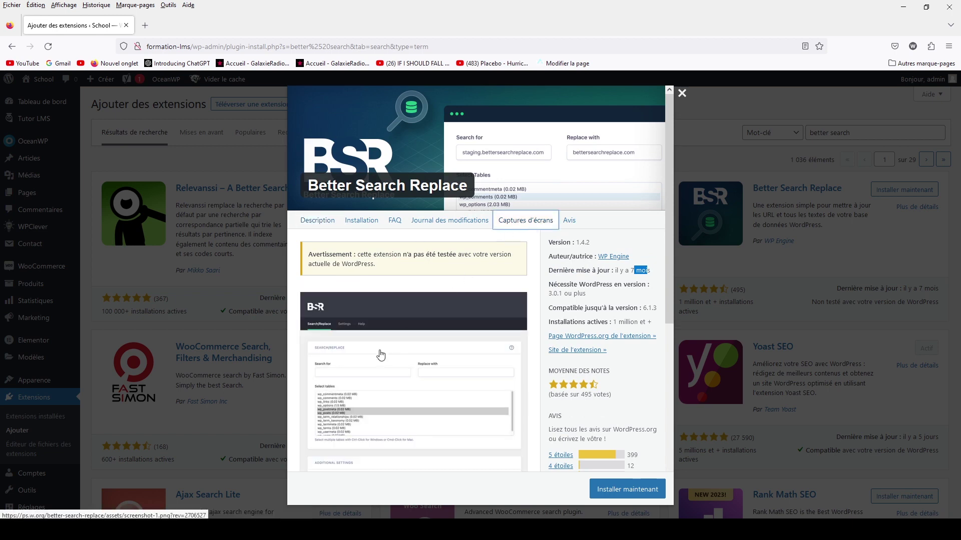
pyautogui.scroll(-4, 380, 355)
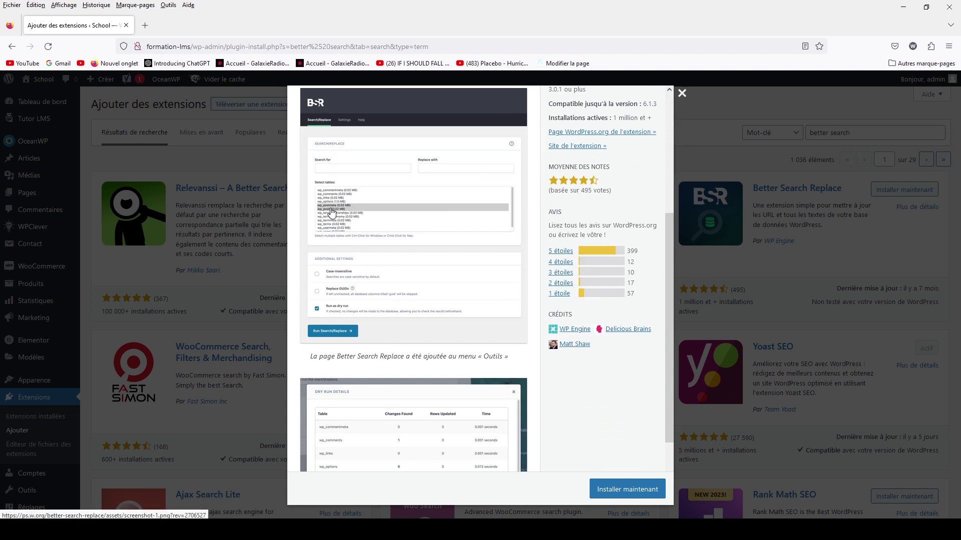
pyautogui.scroll(-2, 330, 216)
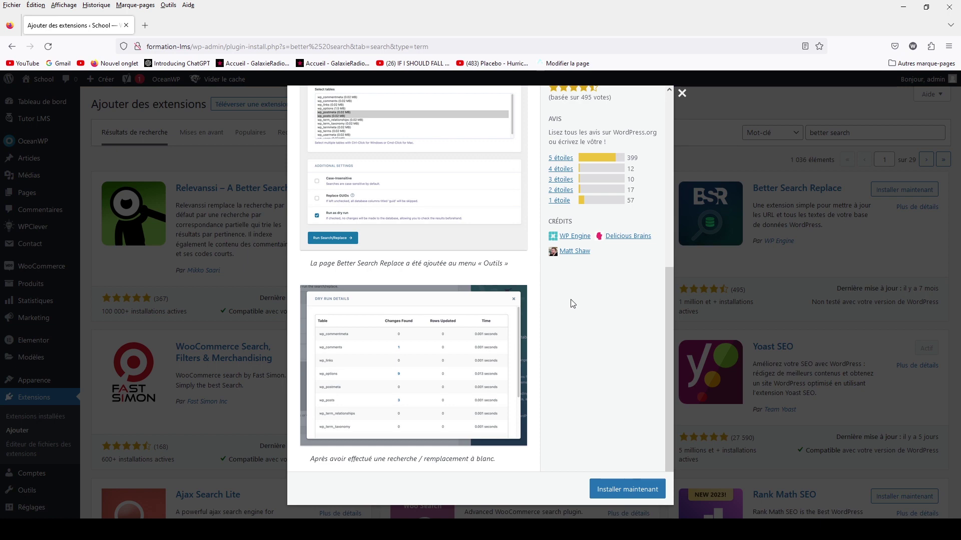
pyautogui.scroll(4, 571, 306)
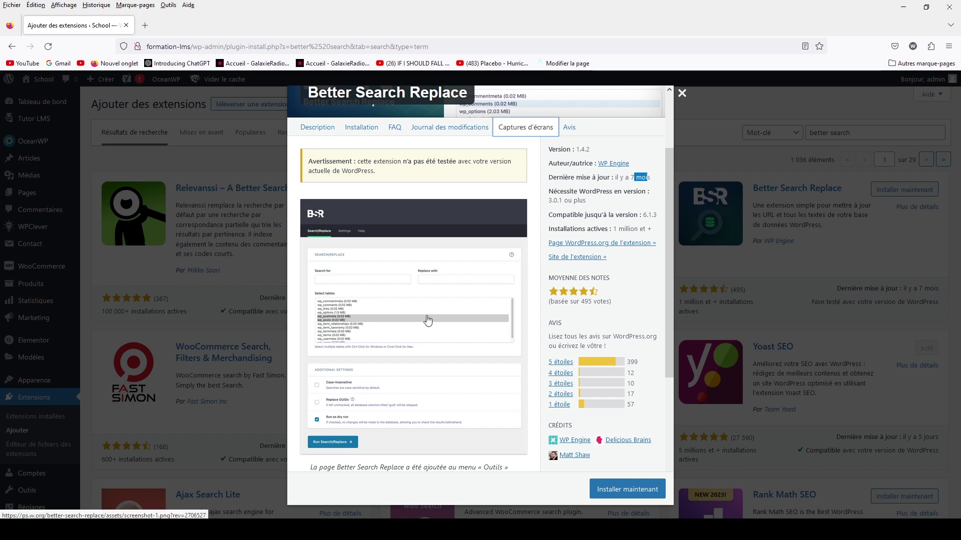
# Step: Review the remaining Better Search Replace screenshots, reread its description and feature list, and close the extension's details
pyautogui.scroll(-4, 427, 320)
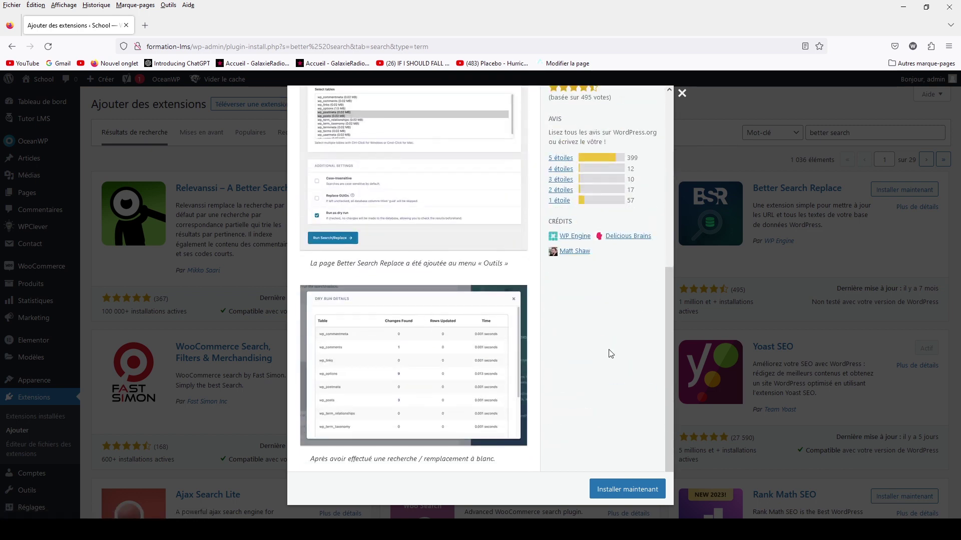
pyautogui.scroll(6, 610, 354)
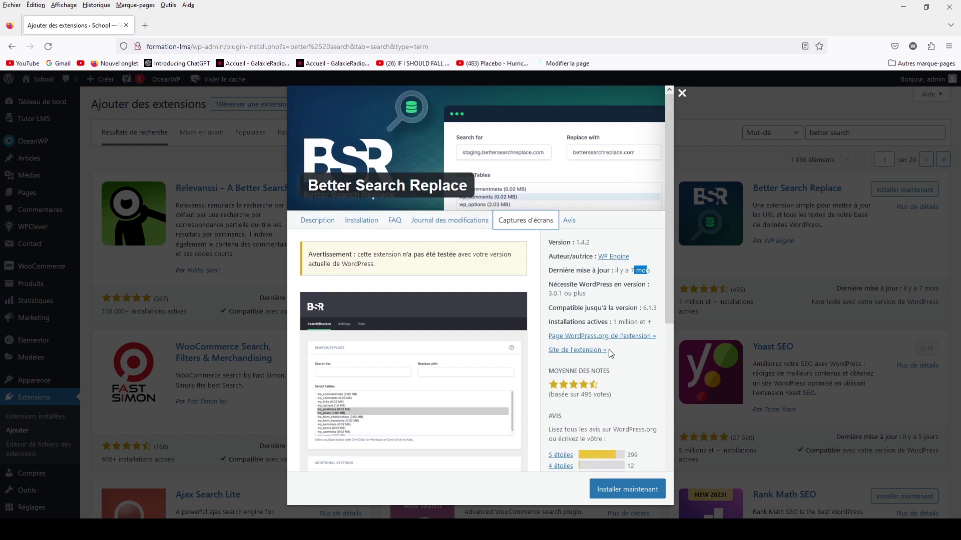
pyautogui.click(316, 223)
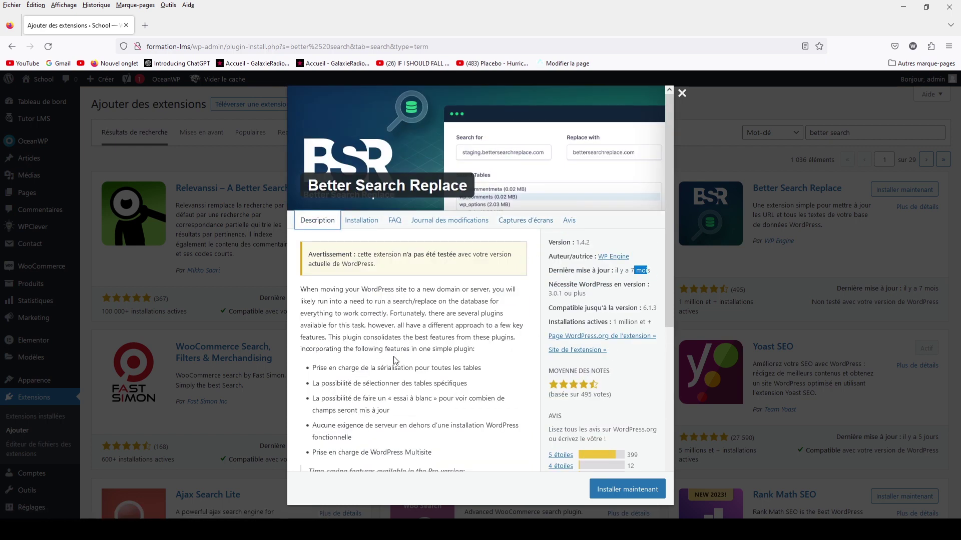
pyautogui.scroll(-2, 427, 336)
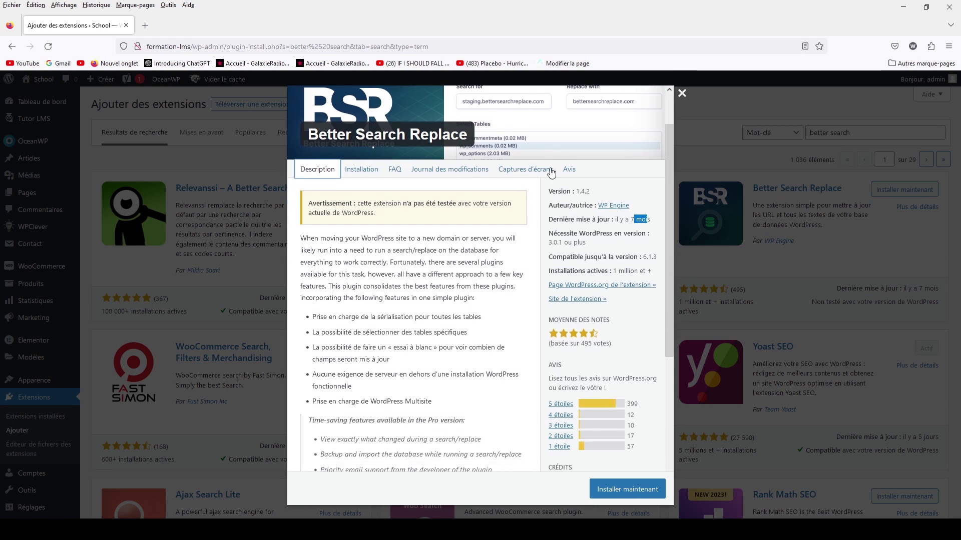
pyautogui.click(682, 93)
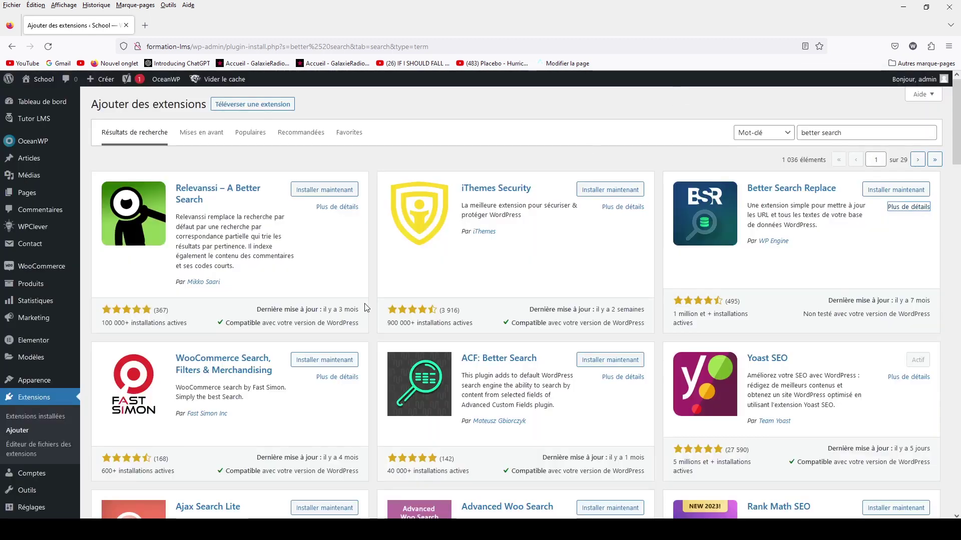
# Step: Return to the media library, open the file upload area and highlight the maximum upload file size
pyautogui.click(23, 177)
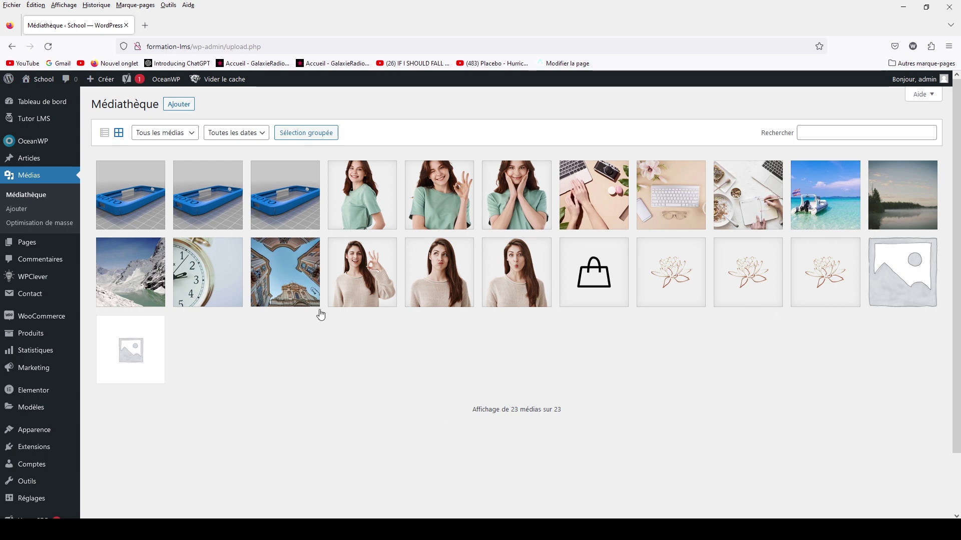
pyautogui.click(26, 179)
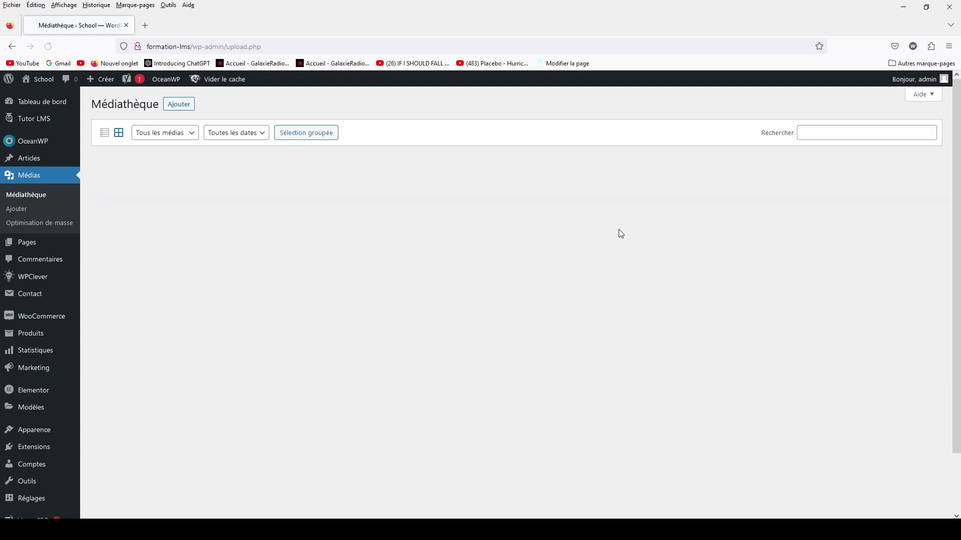
pyautogui.click(178, 104)
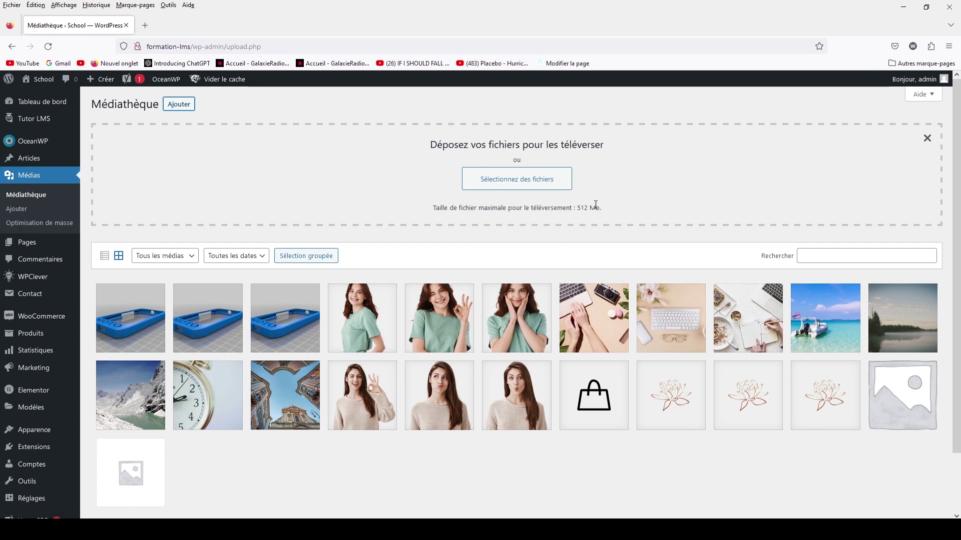
pyautogui.moveTo(578, 207); pyautogui.dragTo(607, 208)
pyautogui.click(617, 207)
pyautogui.moveTo(578, 207); pyautogui.dragTo(602, 207)
pyautogui.scroll(-2, 798, 170)
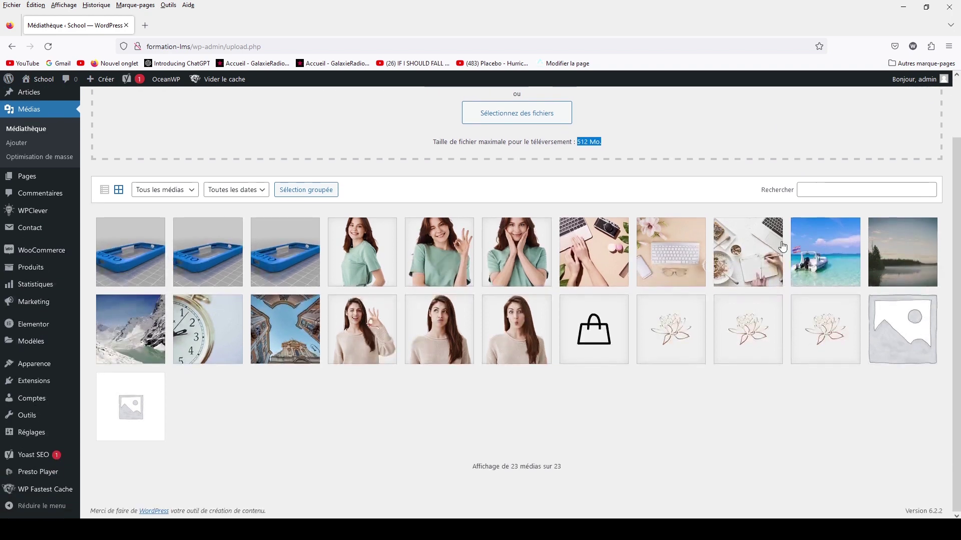
pyautogui.scroll(2, 783, 244)
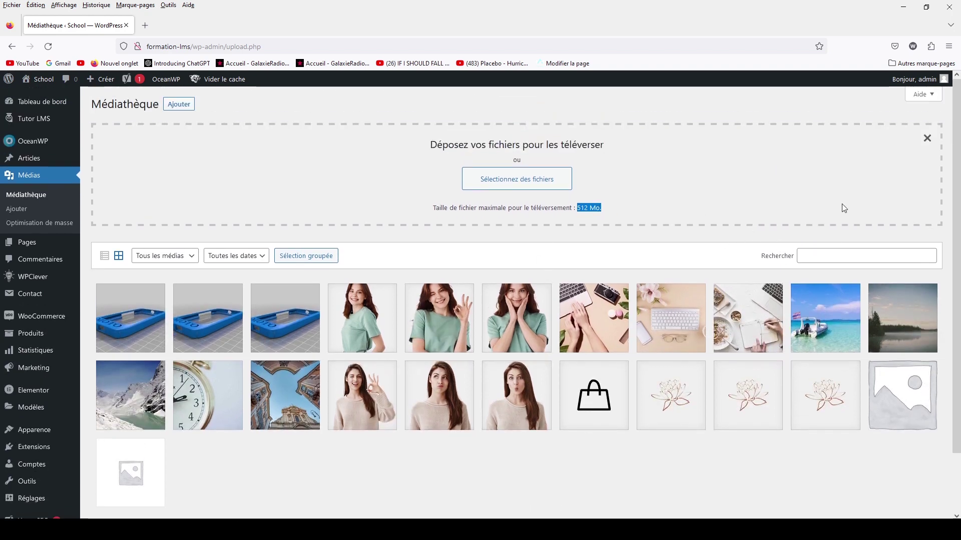